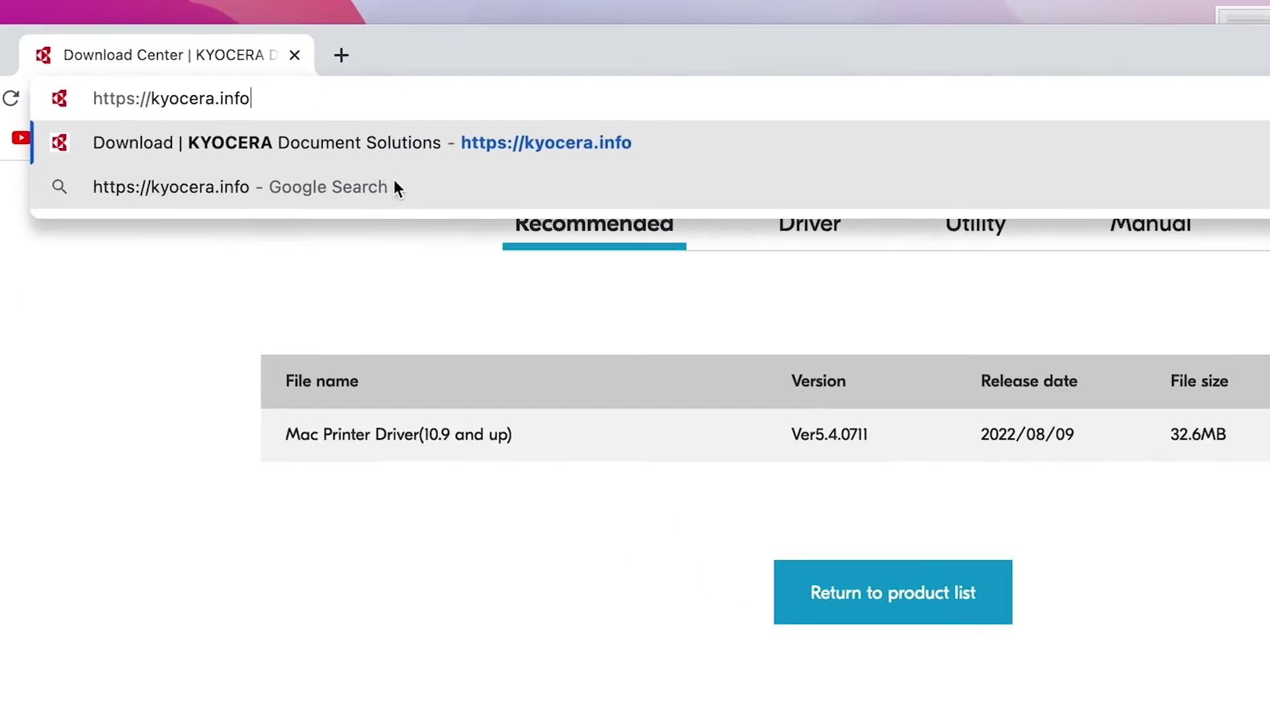
Go to kyocera.info to load the KYOCERA Download Center with the U.S.A. region.
{"action": "left_click_drag", "start_coordinate": [304, 93], "coordinate": [22, 102]}
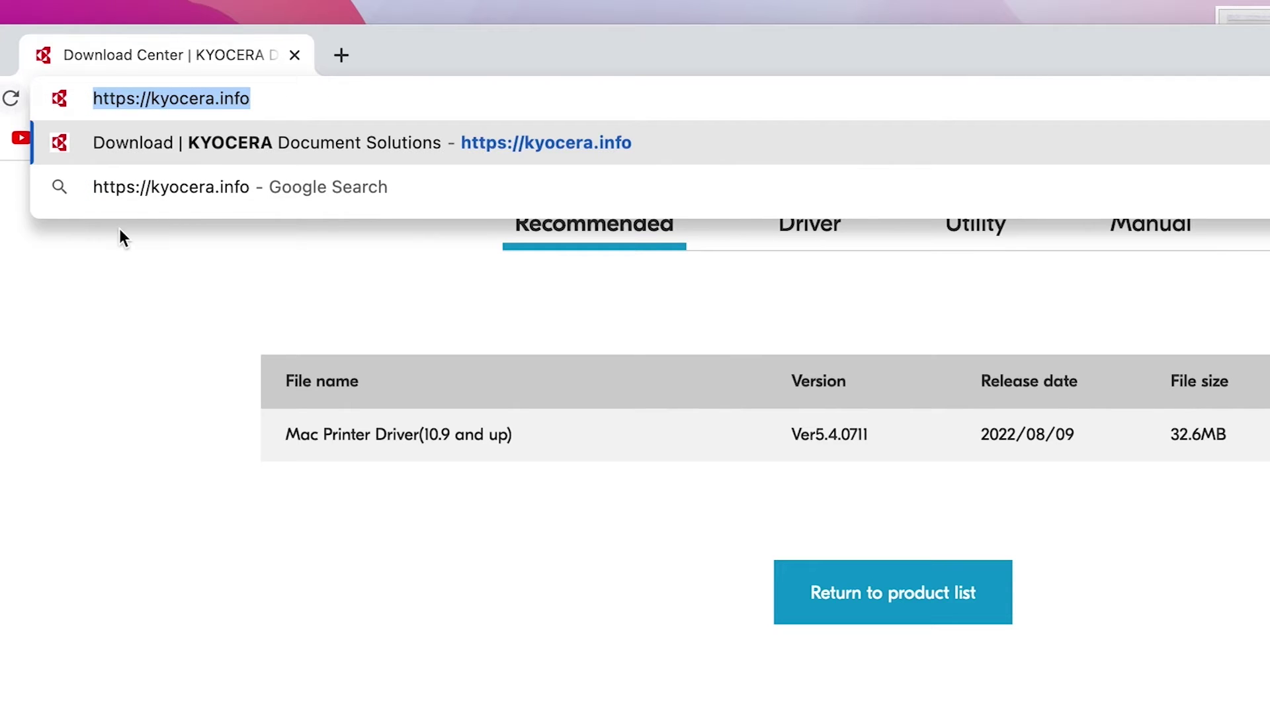
{"action": "left_click", "coordinate": [295, 93]}
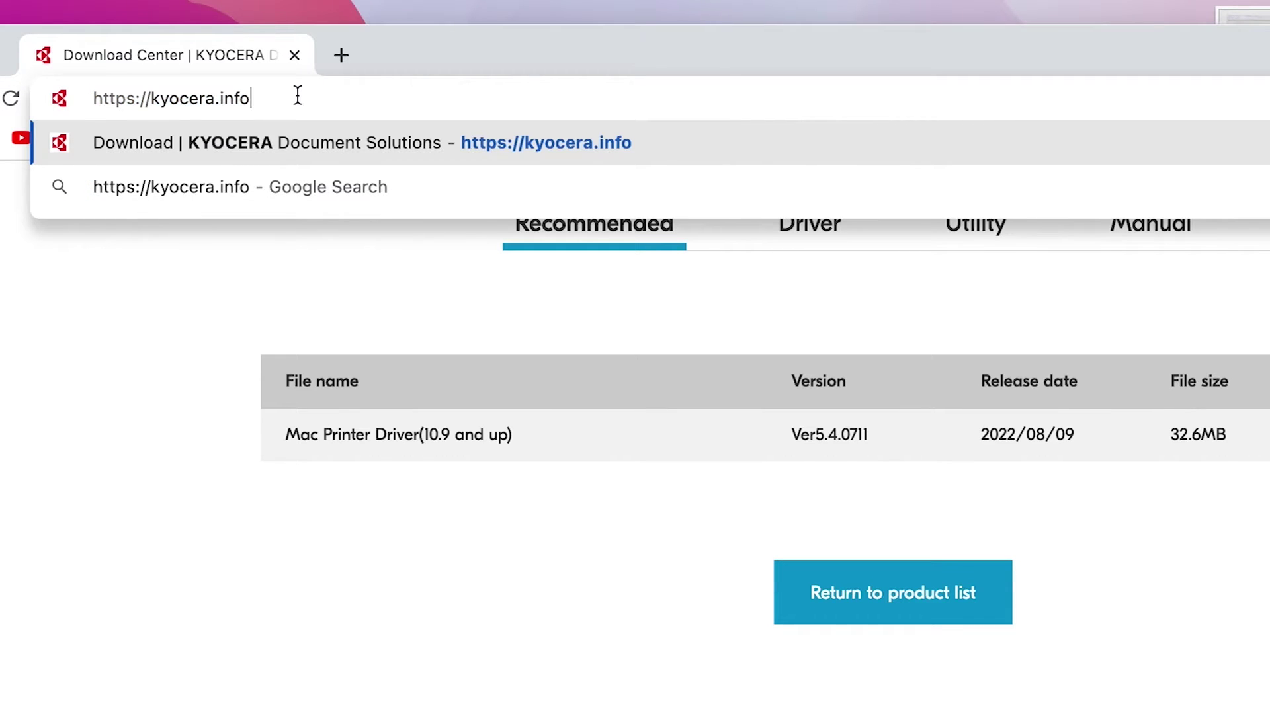
{"action": "key", "text": "Return"}
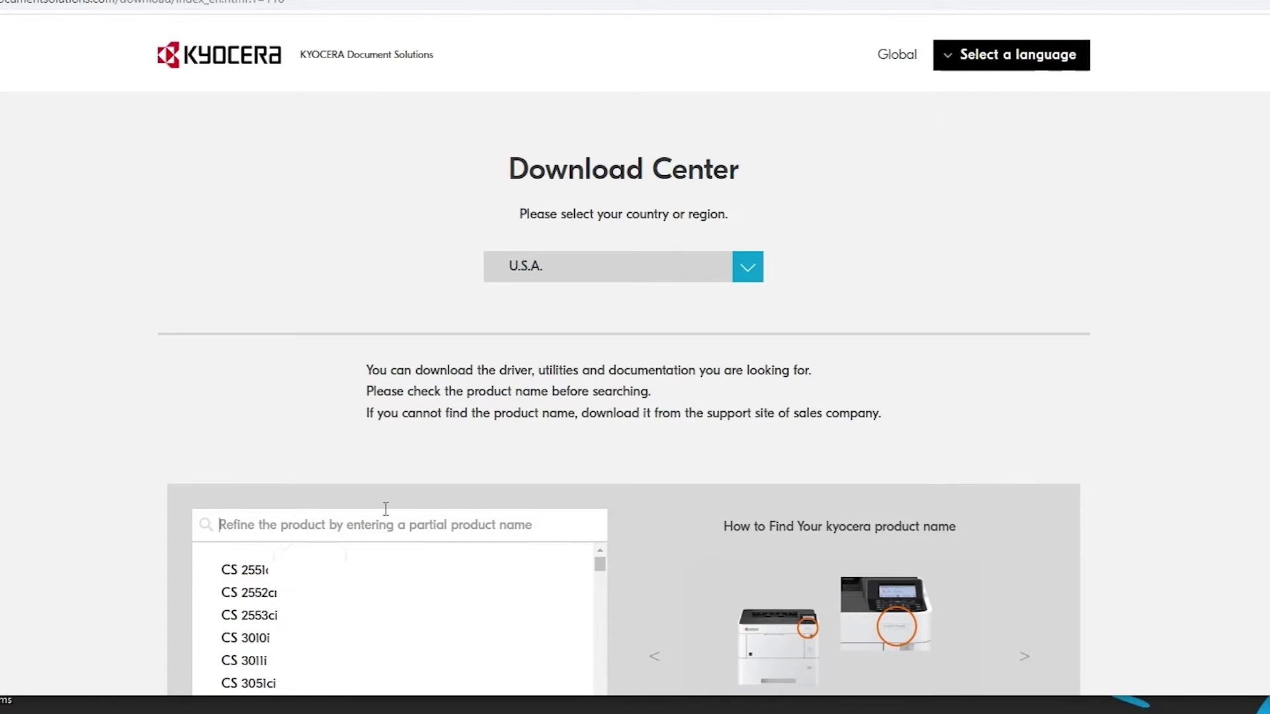
Search for MA4000cifx, open the ECOSYS MA4000cifx page, and choose Windows 10 64-bit.
{"action": "left_click", "coordinate": [386, 508]}
{"action": "type", "text": "MA4000cifx"}
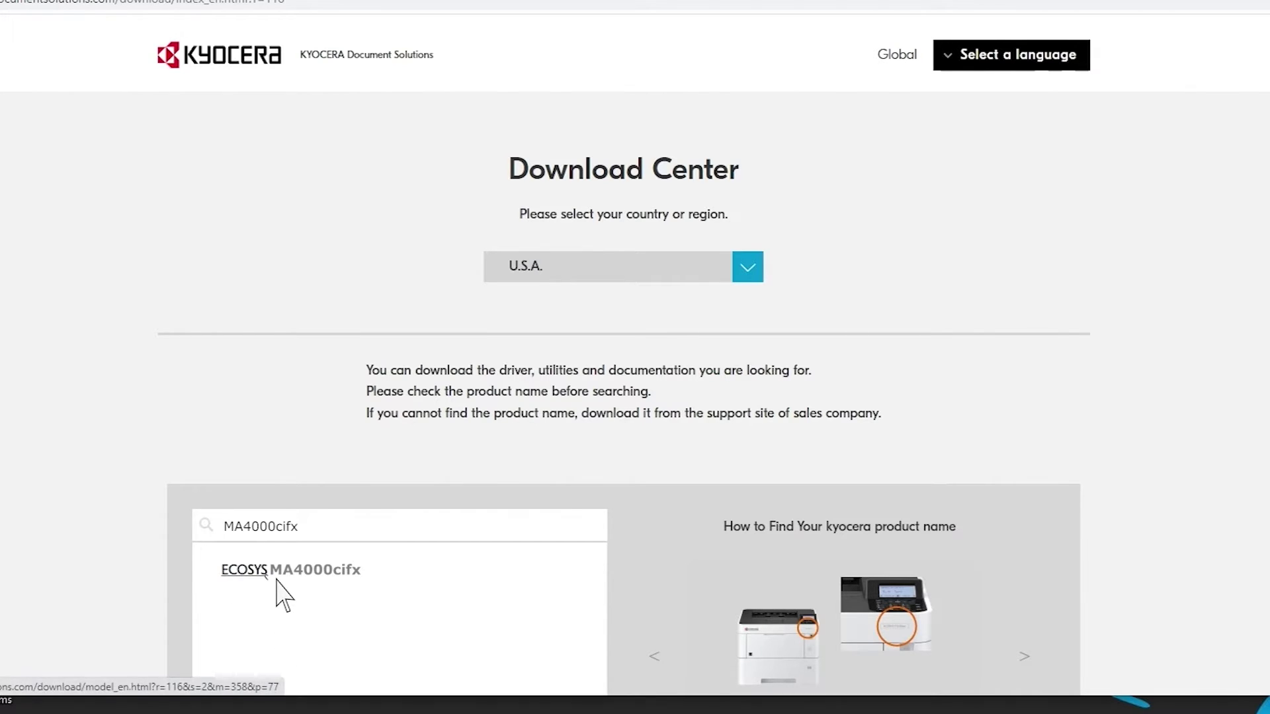
{"action": "left_click", "coordinate": [278, 580]}
{"action": "left_click", "coordinate": [1078, 455]}
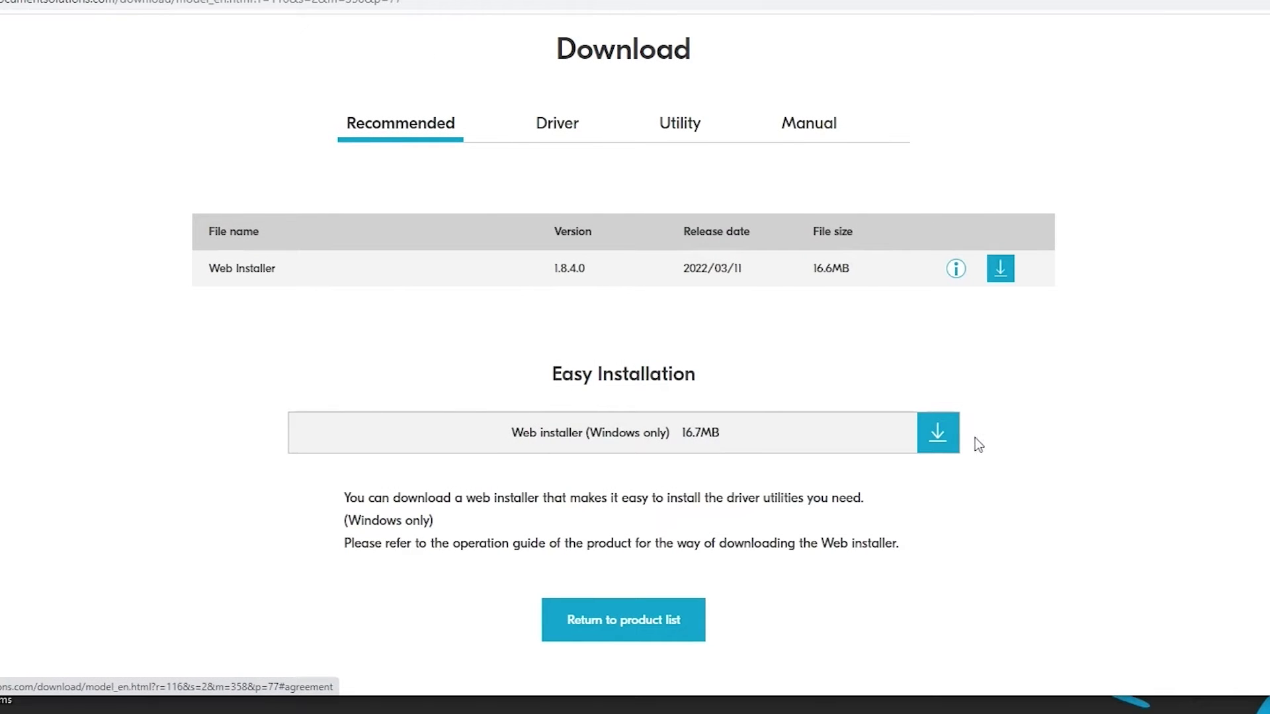
Accept the download licence, download the Web Installer .exe, and run it.
{"action": "left_click", "coordinate": [938, 436]}
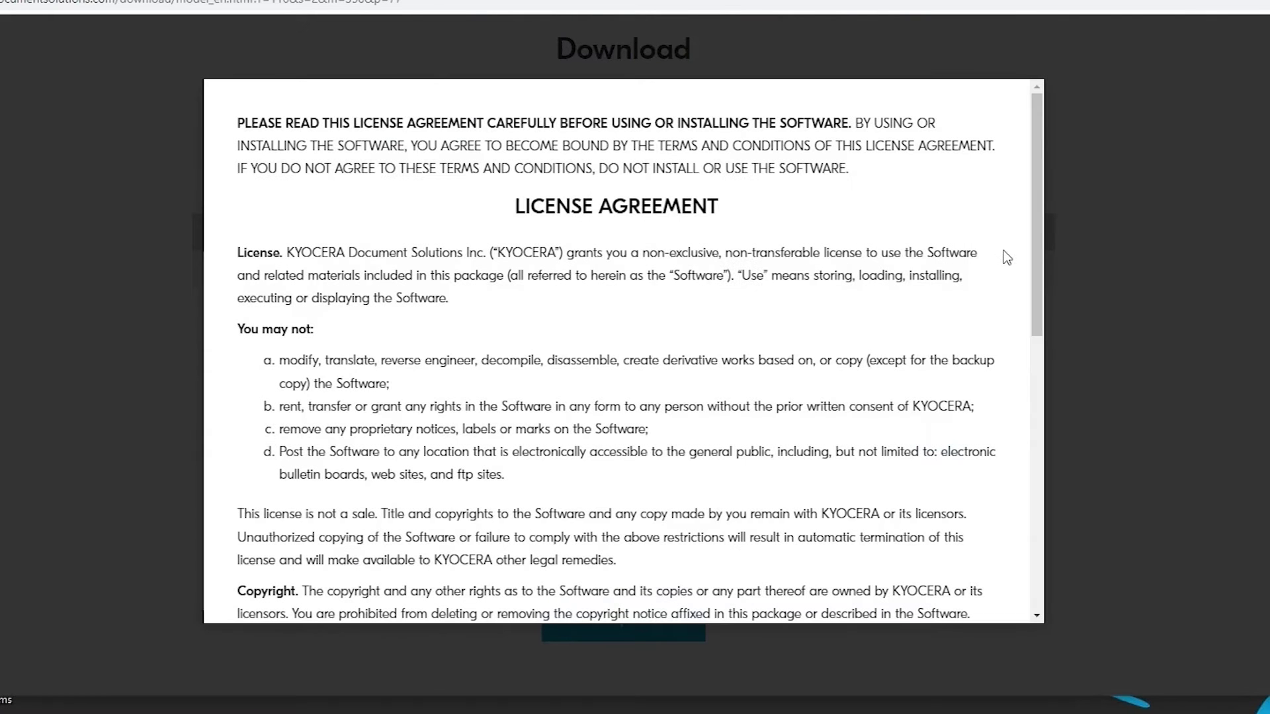
{"action": "left_click_drag", "start_coordinate": [1033, 238], "coordinate": [1046, 615]}
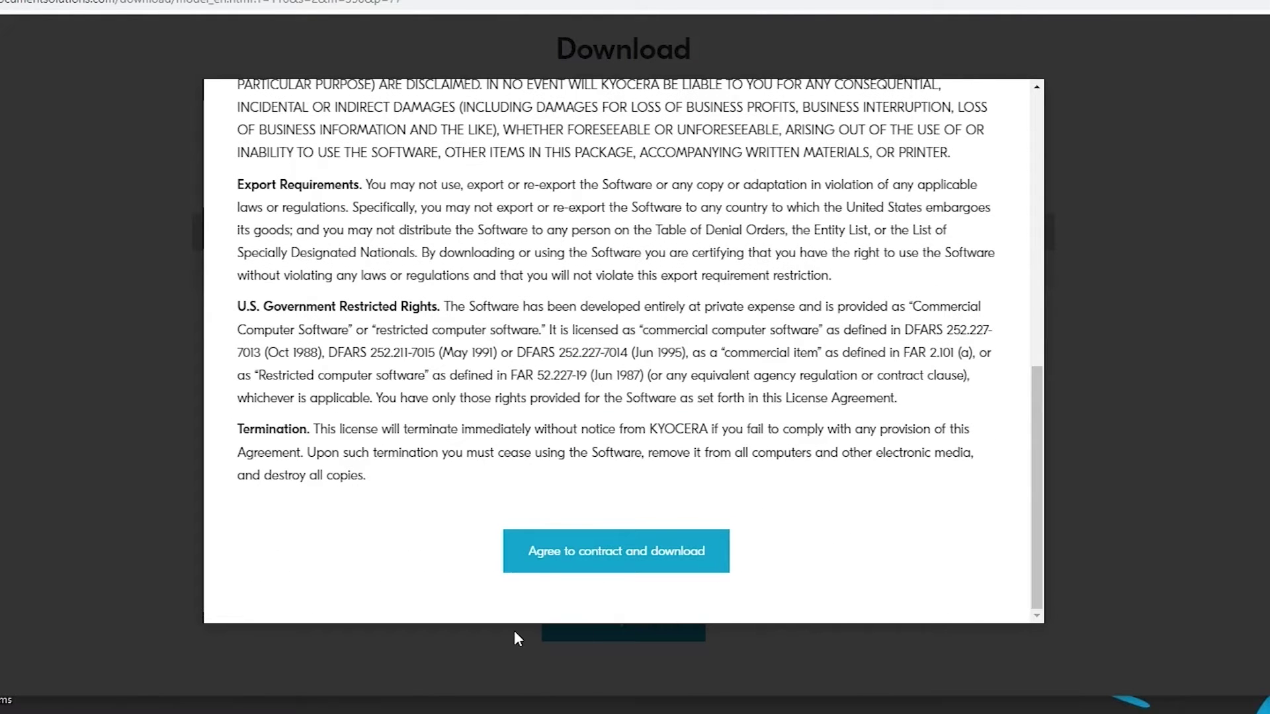
{"action": "left_click", "coordinate": [578, 564]}
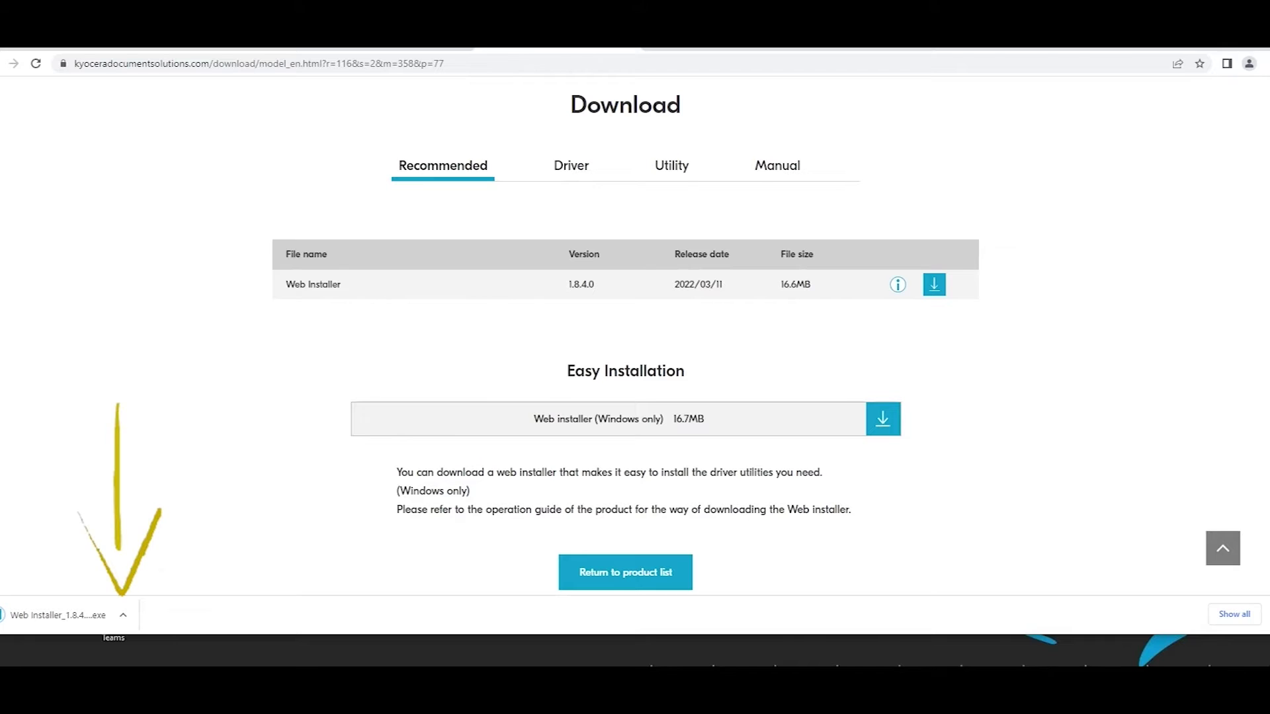
{"action": "left_click", "coordinate": [124, 616]}
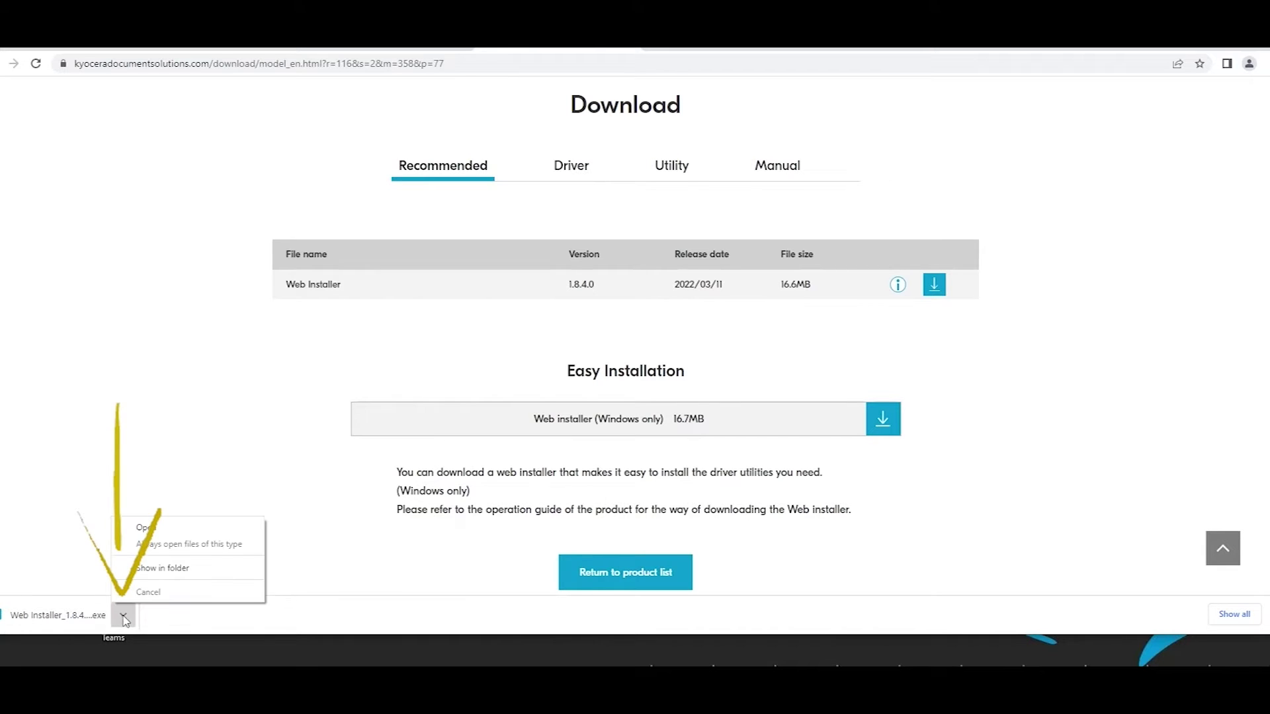
{"action": "left_click", "coordinate": [146, 529]}
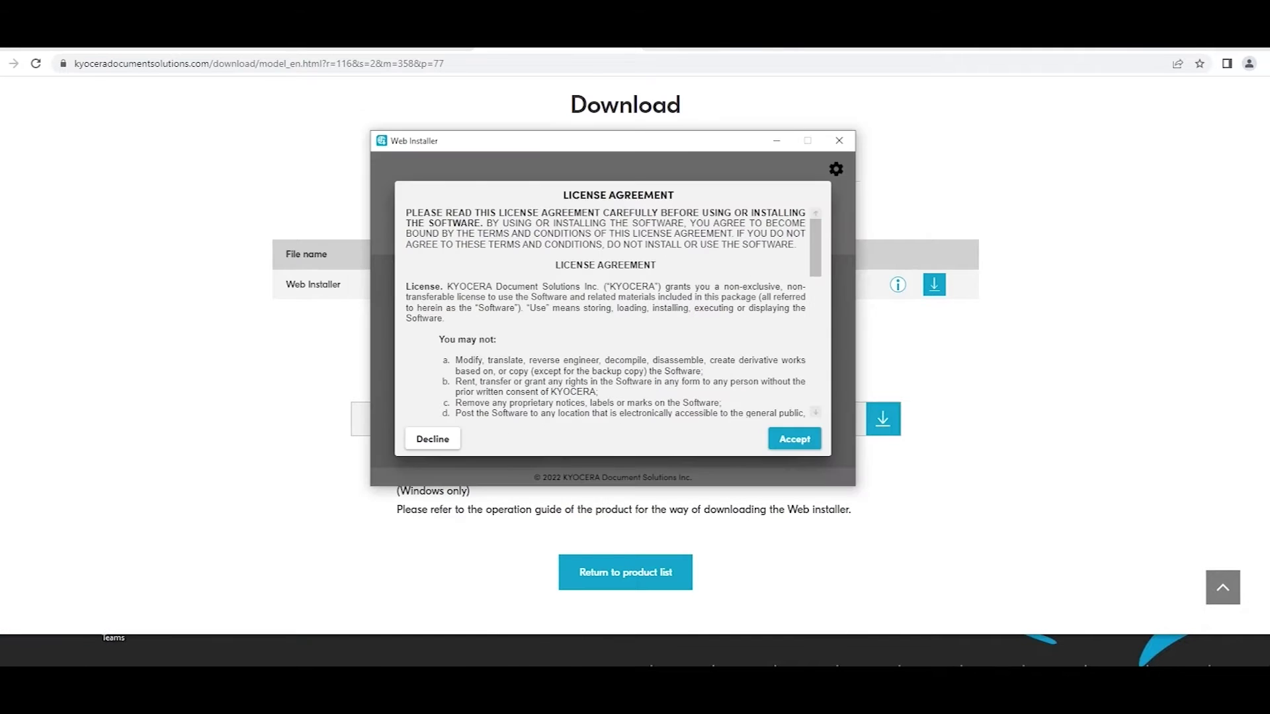
Accept the Web Installer licence and dismiss the Resource and Energy Saving notice.
{"action": "left_click_drag", "start_coordinate": [816, 246], "coordinate": [811, 468]}
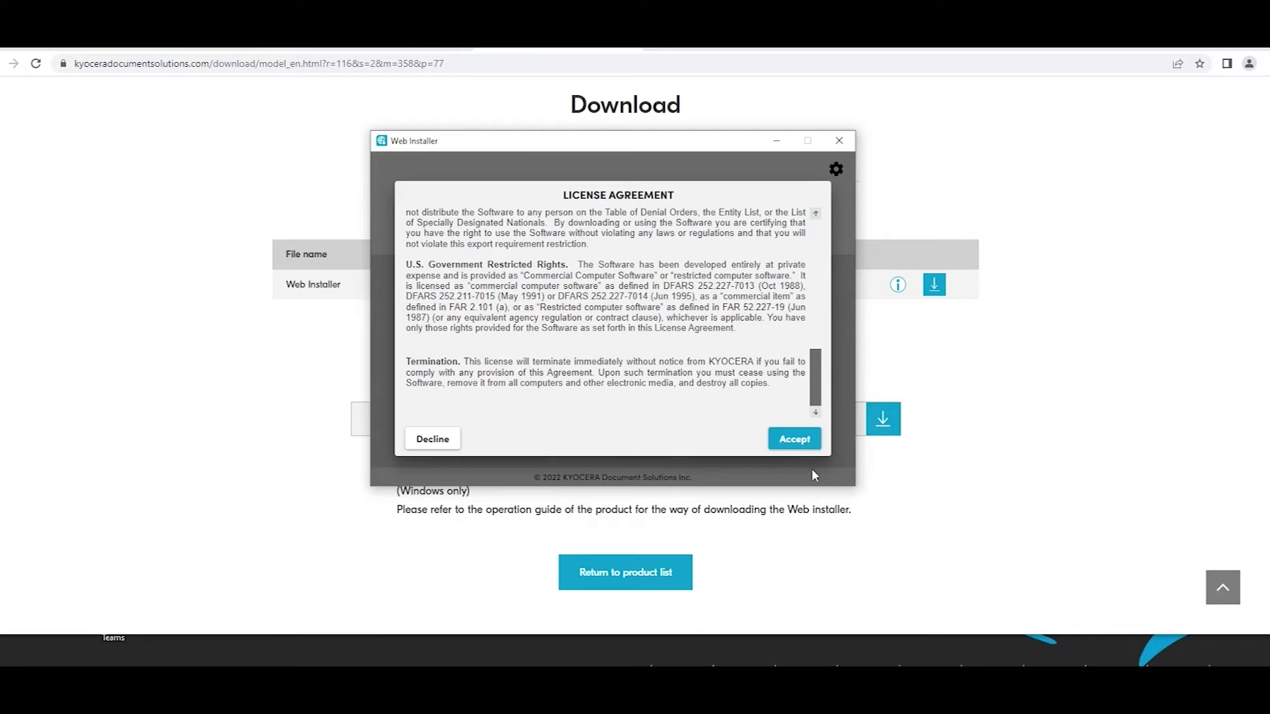
{"action": "left_click", "coordinate": [796, 439]}
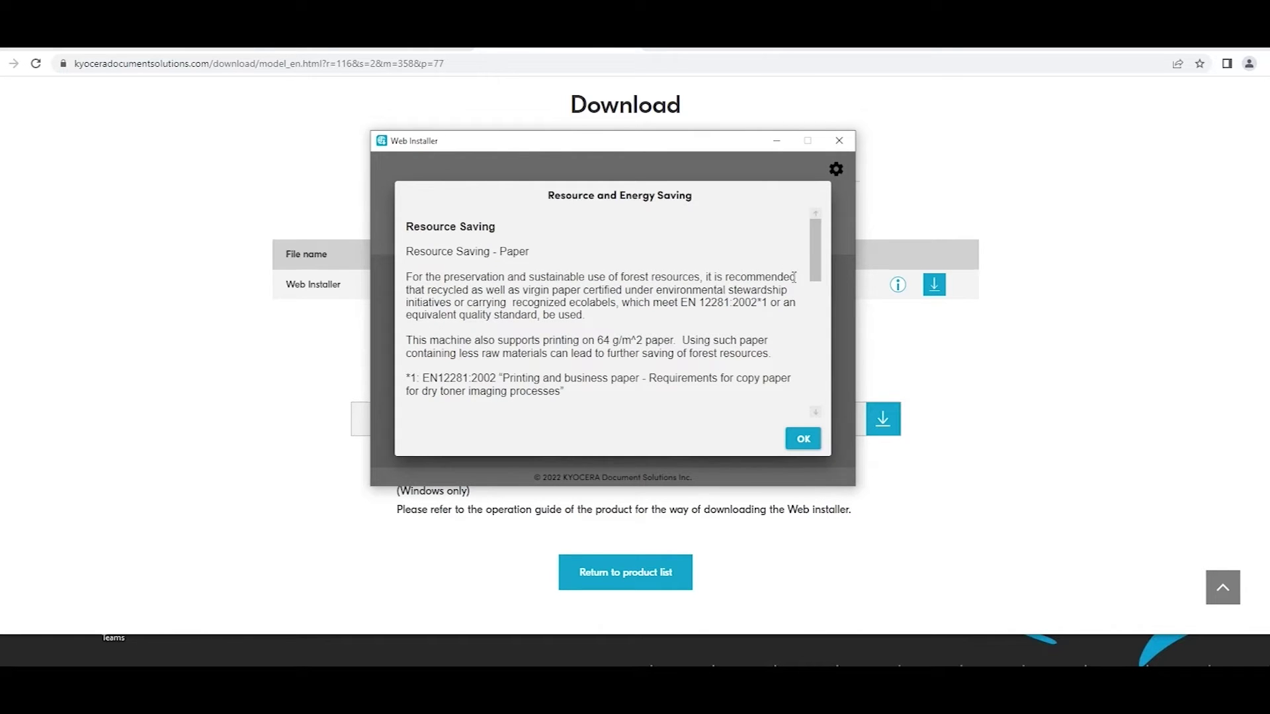
{"action": "left_click_drag", "start_coordinate": [815, 249], "coordinate": [815, 374]}
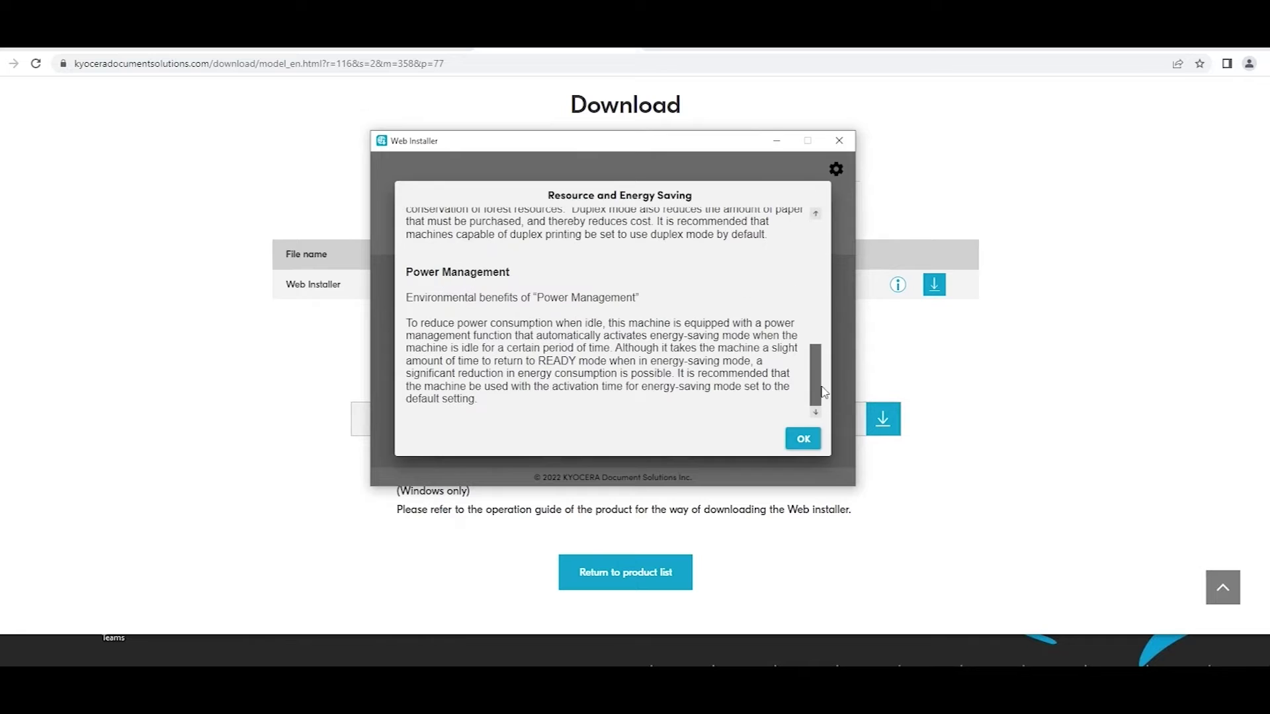
{"action": "left_click", "coordinate": [802, 438]}
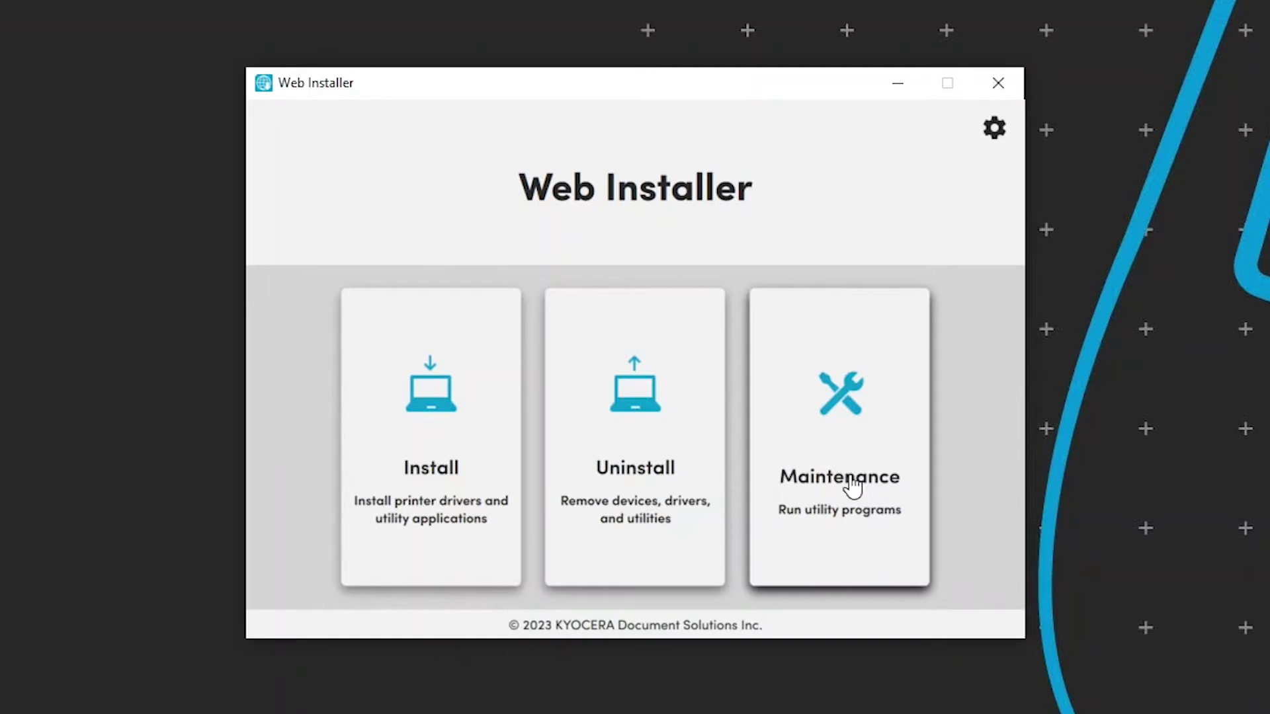
{"action": "left_click", "coordinate": [852, 488]}
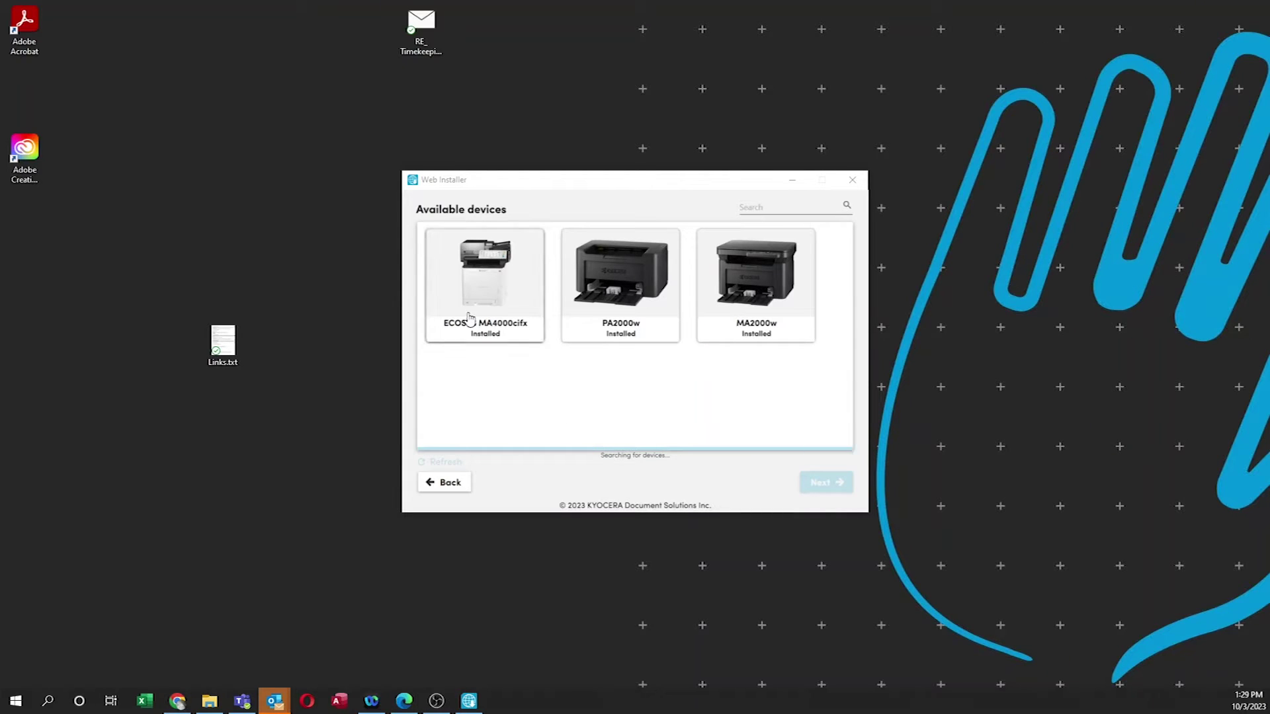
Prepare the Scan to Folder Setup Tool for SMB utility for the installed ECOSYS MA4000cifx.
{"action": "left_click", "coordinate": [462, 334]}
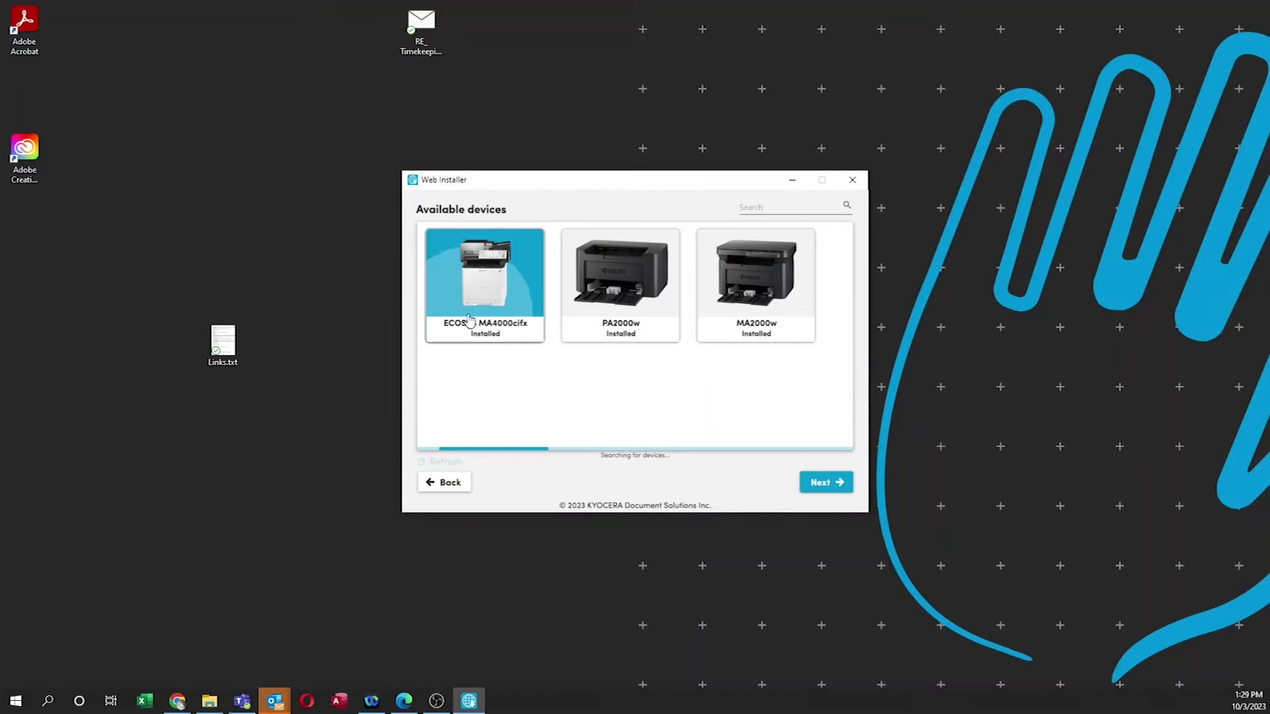
{"action": "left_click", "coordinate": [814, 485]}
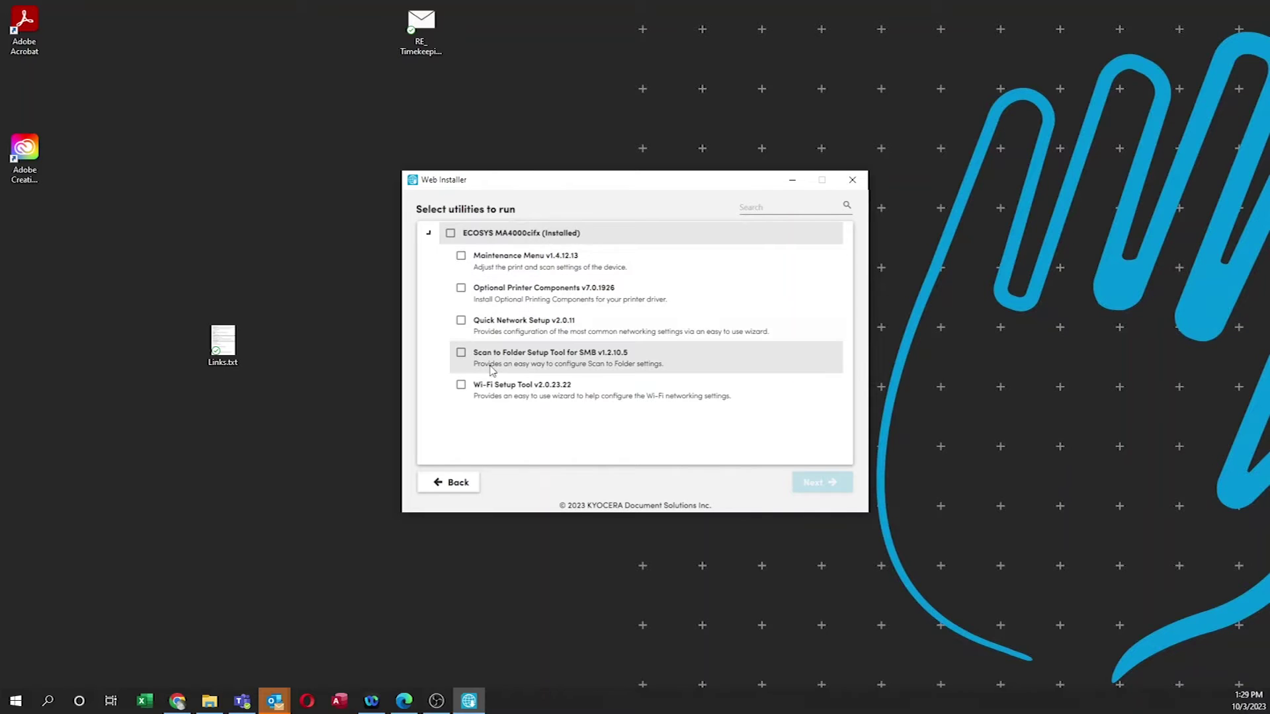
{"action": "left_click", "coordinate": [461, 352]}
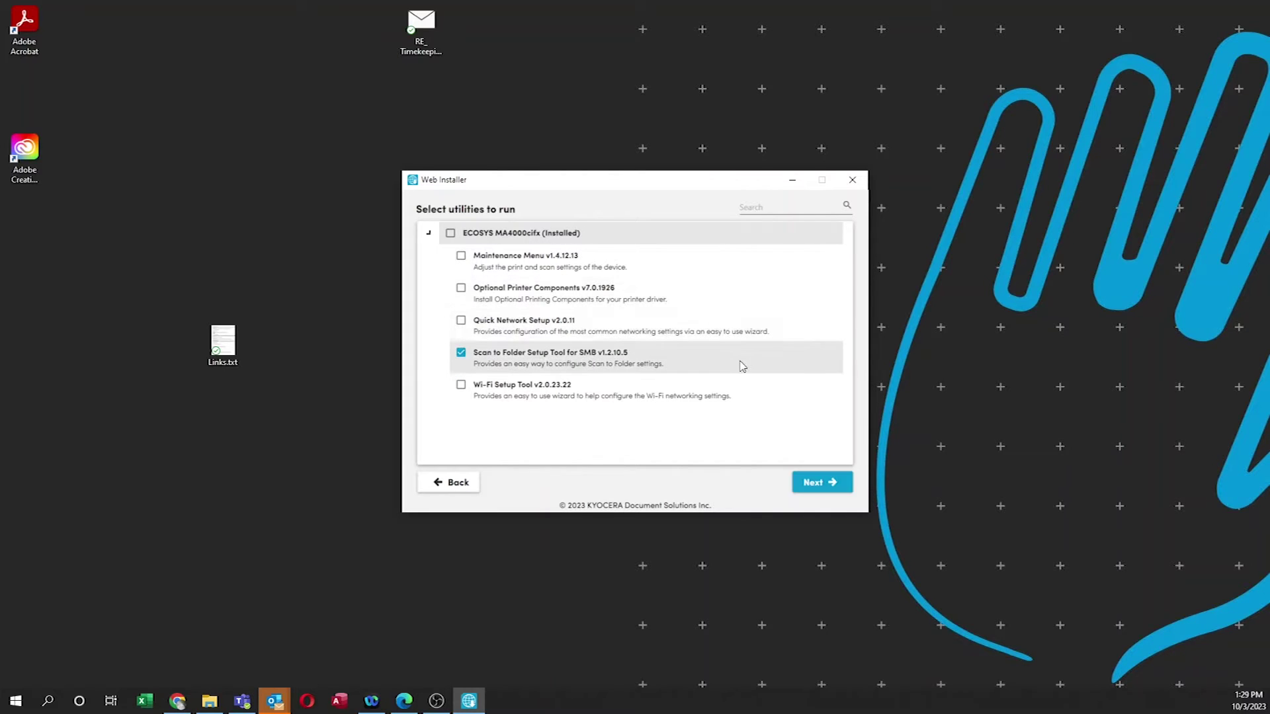
{"action": "left_click", "coordinate": [818, 484]}
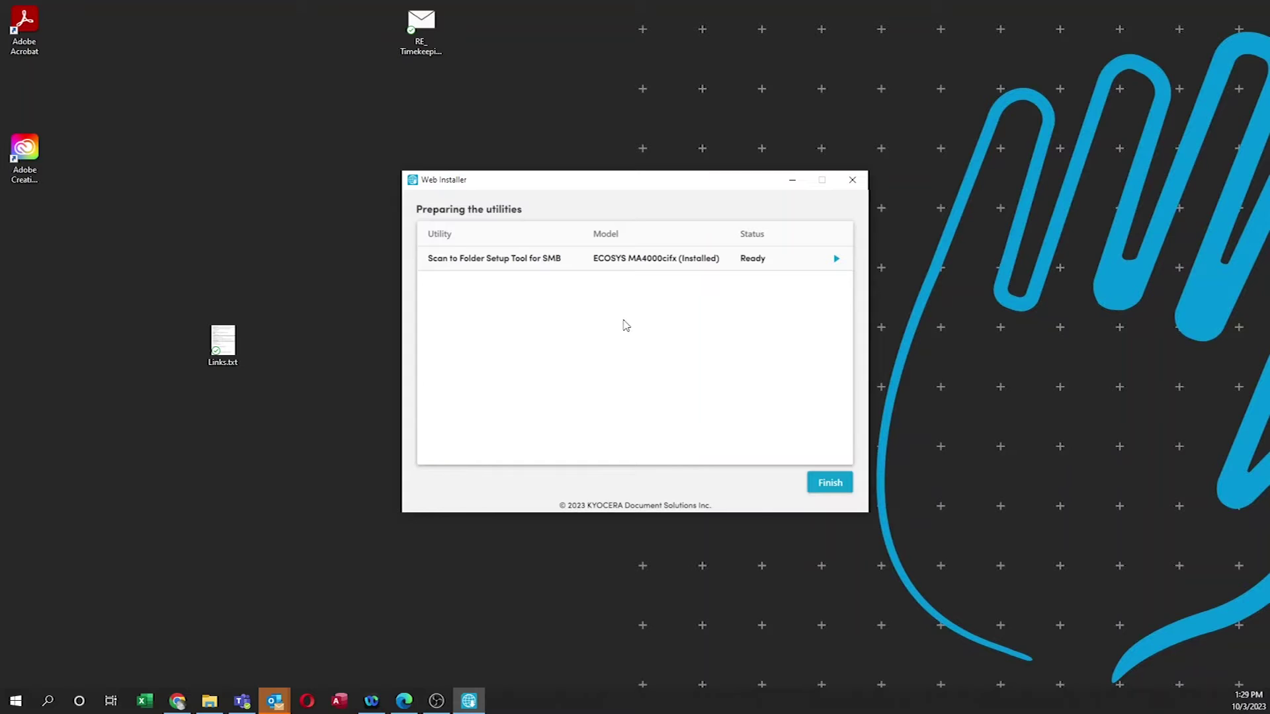
{"action": "left_click", "coordinate": [830, 483]}
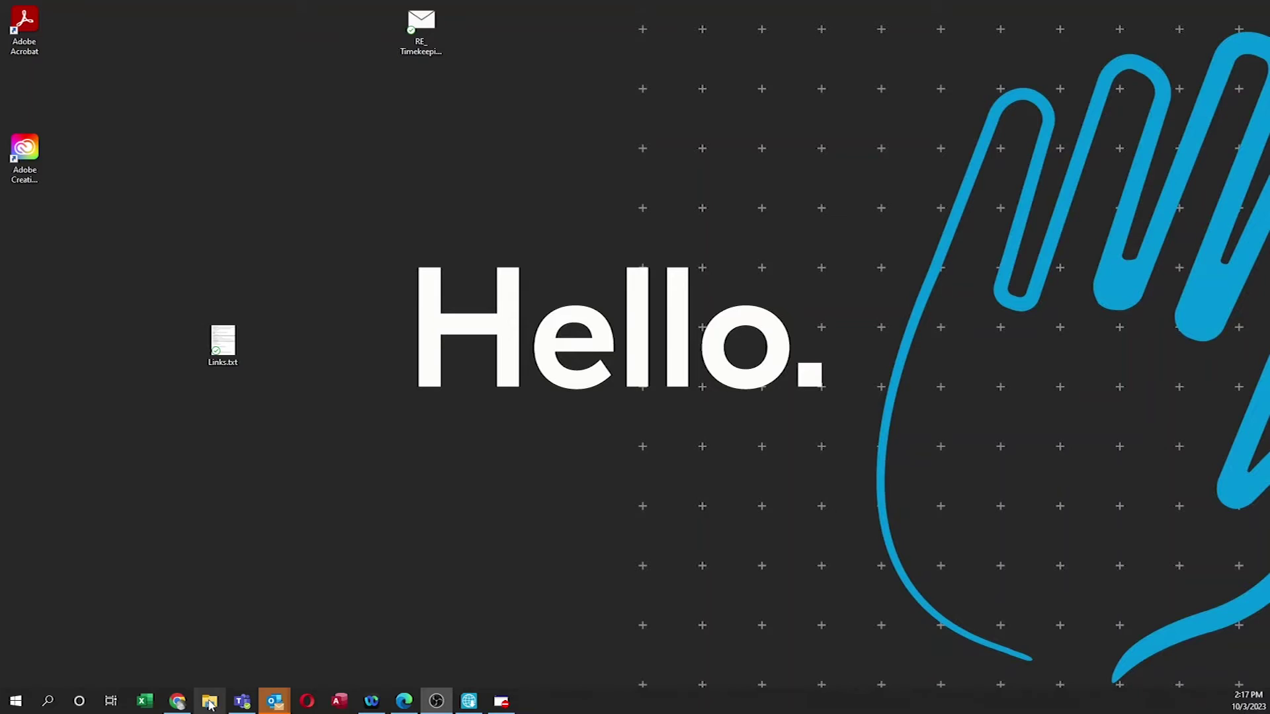
Browse to C:\Program Files\Kyocera\ScanToSMB and launch KmSMB.exe.
{"action": "left_click", "coordinate": [210, 702]}
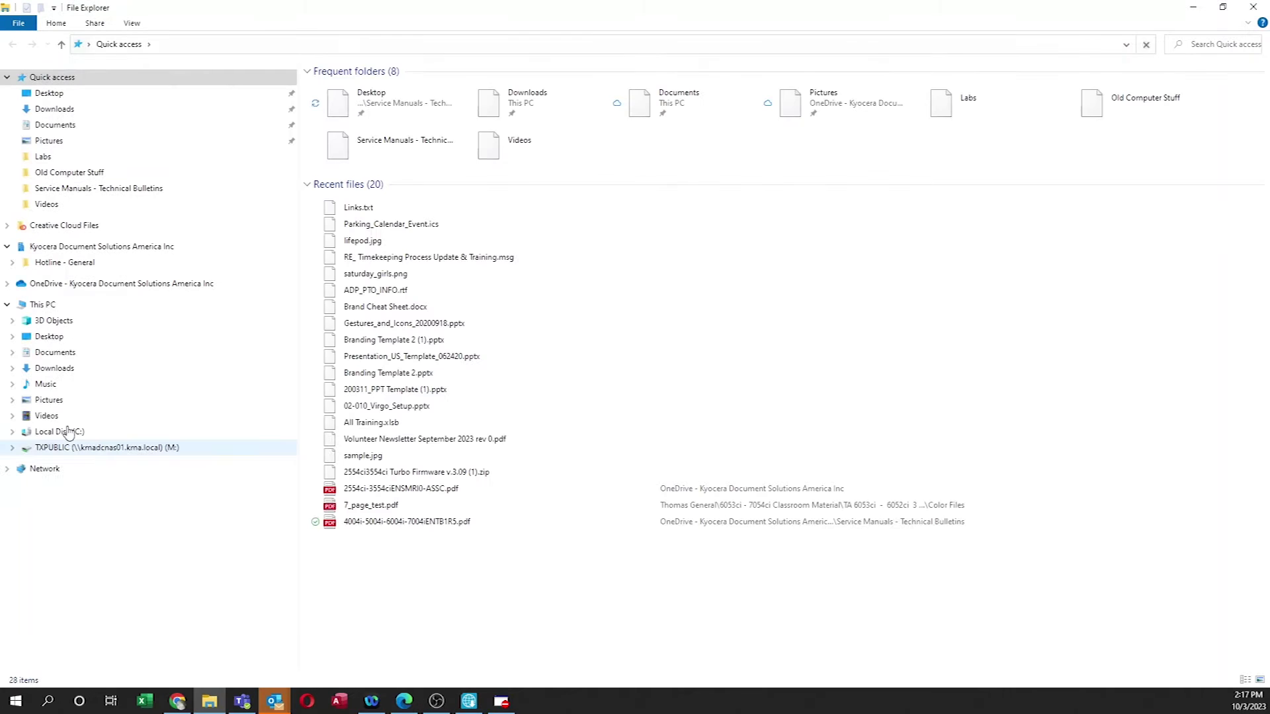
{"action": "left_click", "coordinate": [64, 431]}
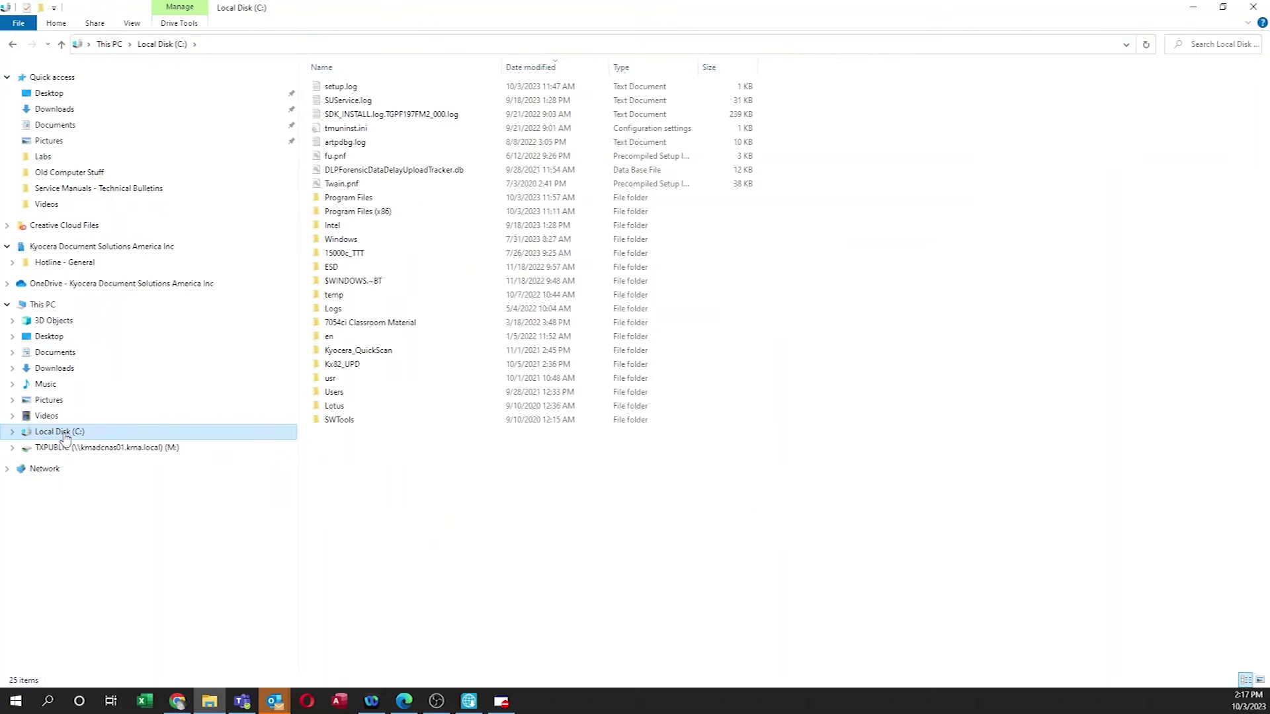
{"action": "left_click", "coordinate": [348, 199]}
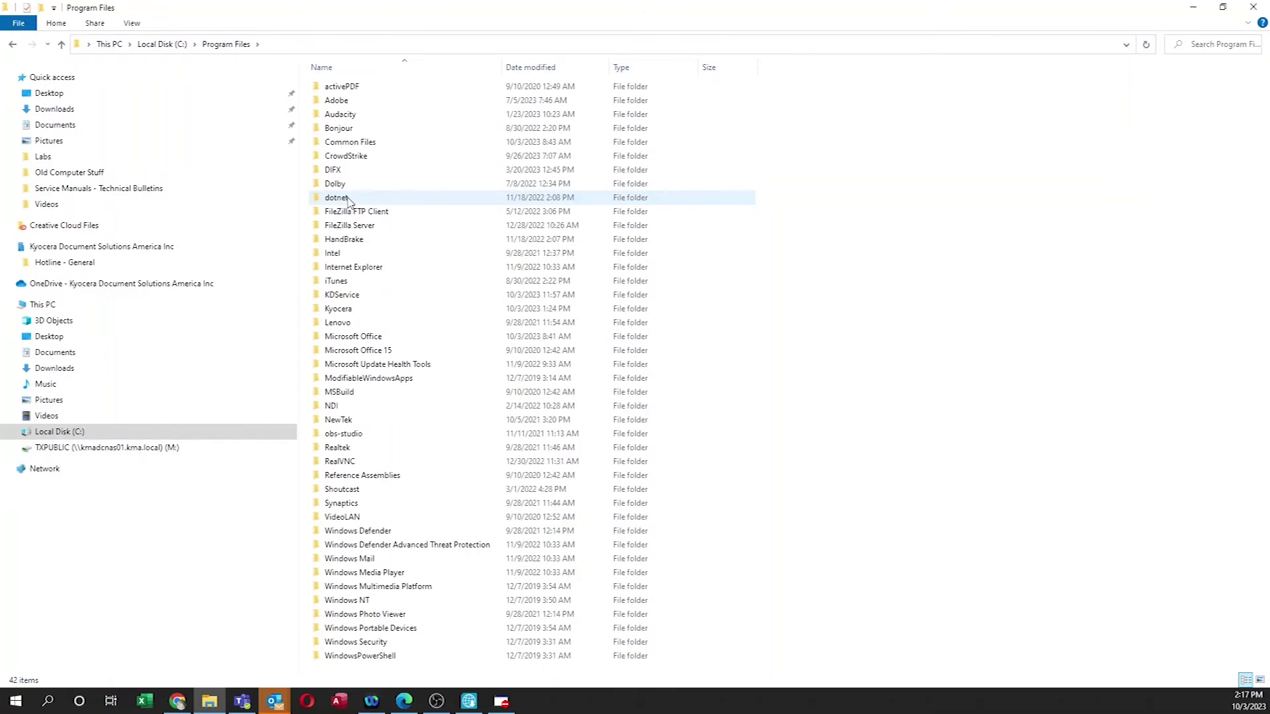
{"action": "double_click", "coordinate": [340, 309]}
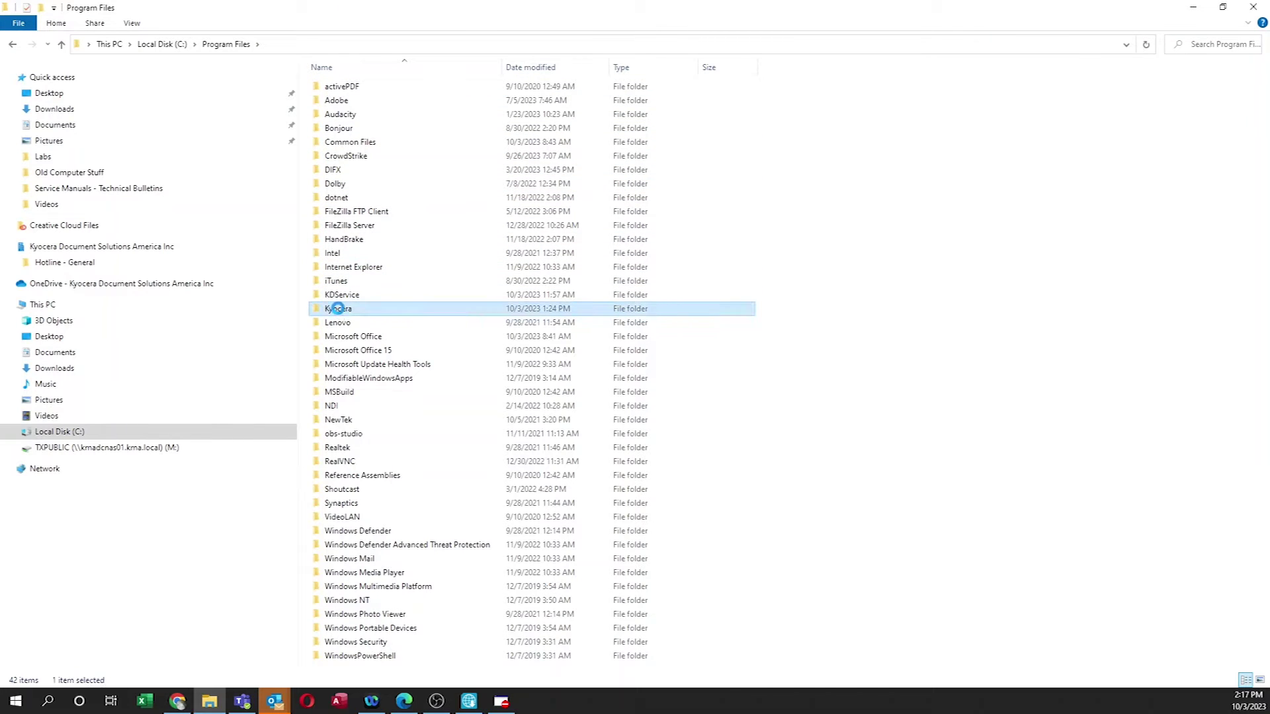
{"action": "double_click", "coordinate": [341, 128]}
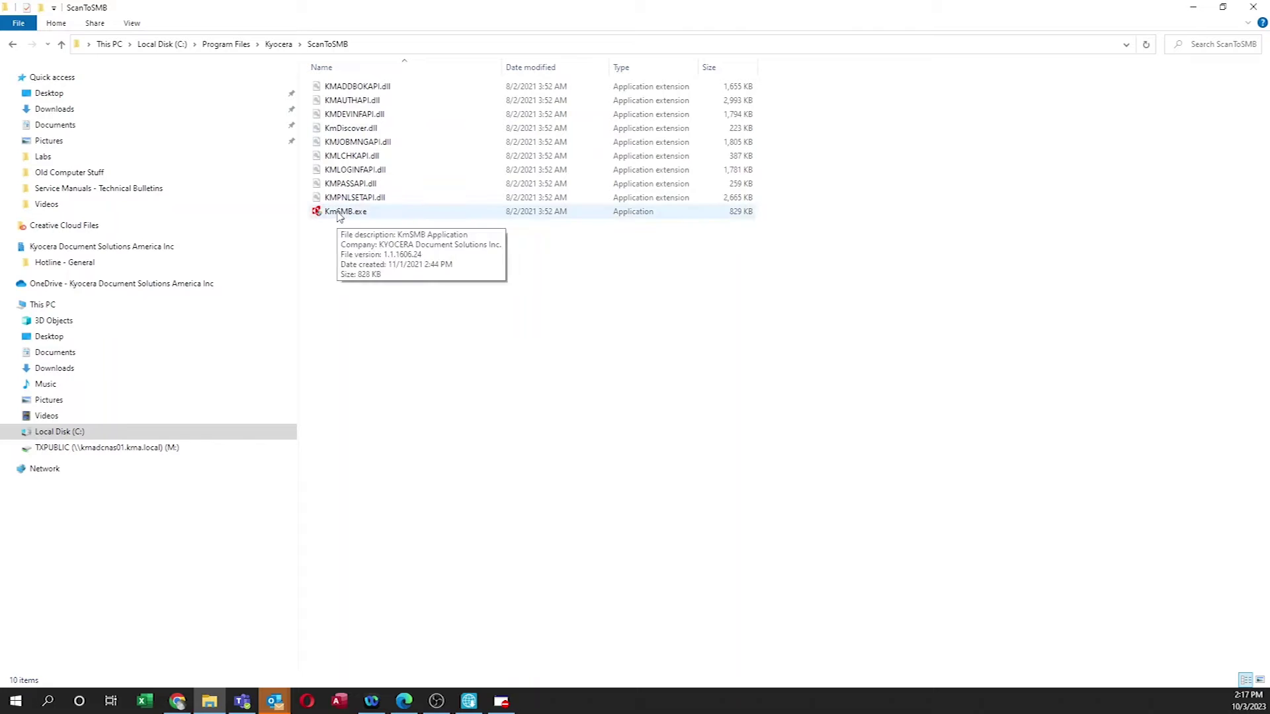
{"action": "left_click", "coordinate": [338, 215]}
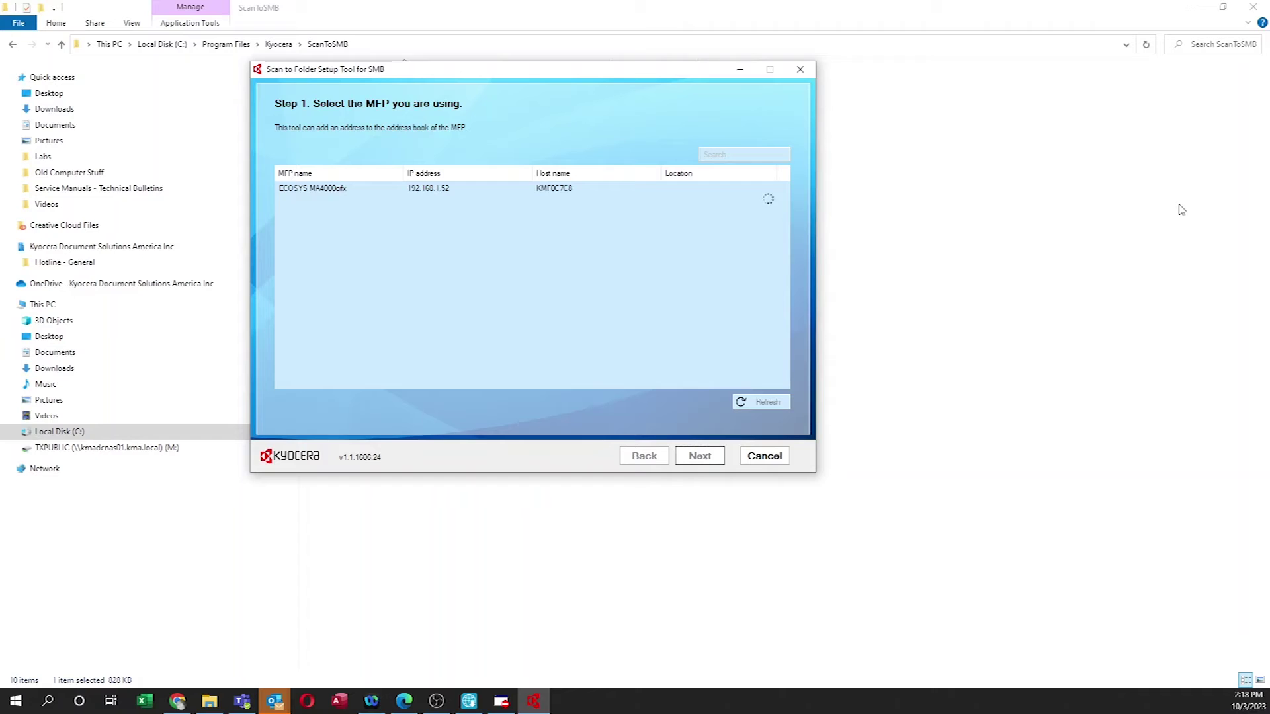
Select the ECOSYS MA4000cifx in Step 1 and move on to its address book.
{"action": "left_click", "coordinate": [315, 192]}
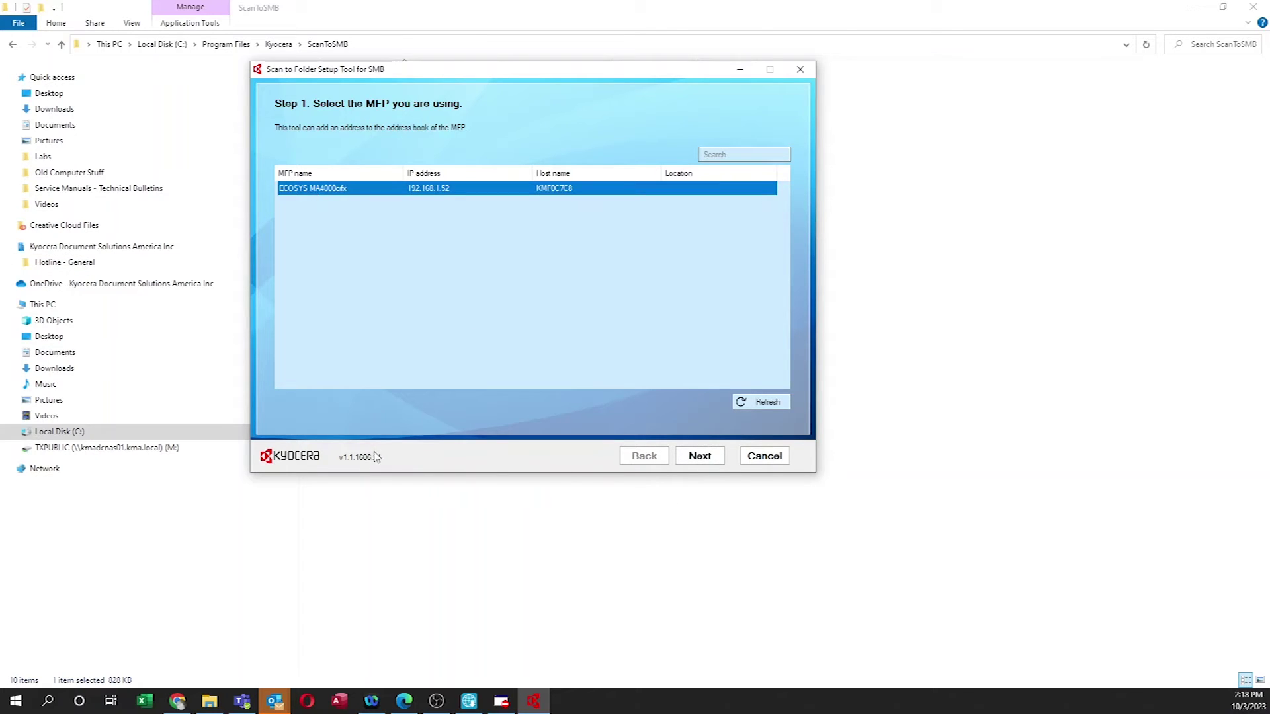
{"action": "left_click", "coordinate": [713, 457]}
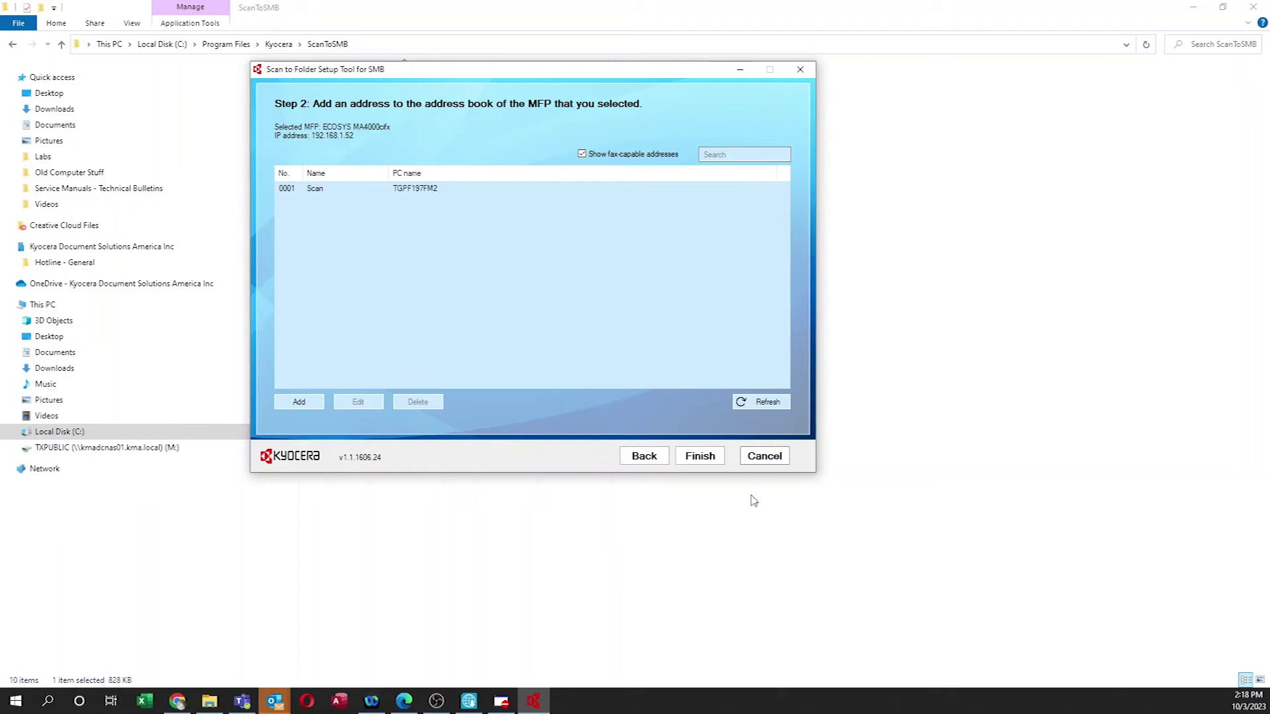
{"action": "left_click", "coordinate": [316, 190]}
Add a new address using a desktop scan folder renamed Scan_SMB.
{"action": "left_click", "coordinate": [313, 409]}
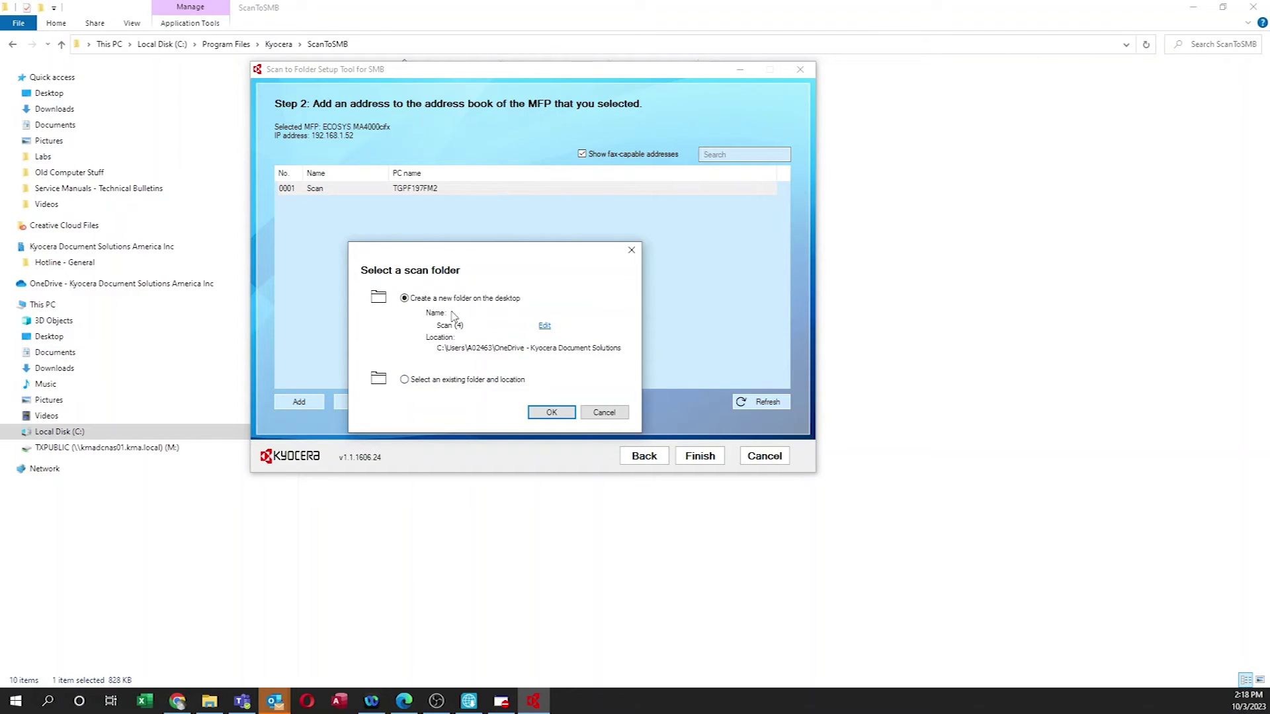
{"action": "left_click", "coordinate": [544, 326]}
{"action": "type", "text": "Scan_SMB"}
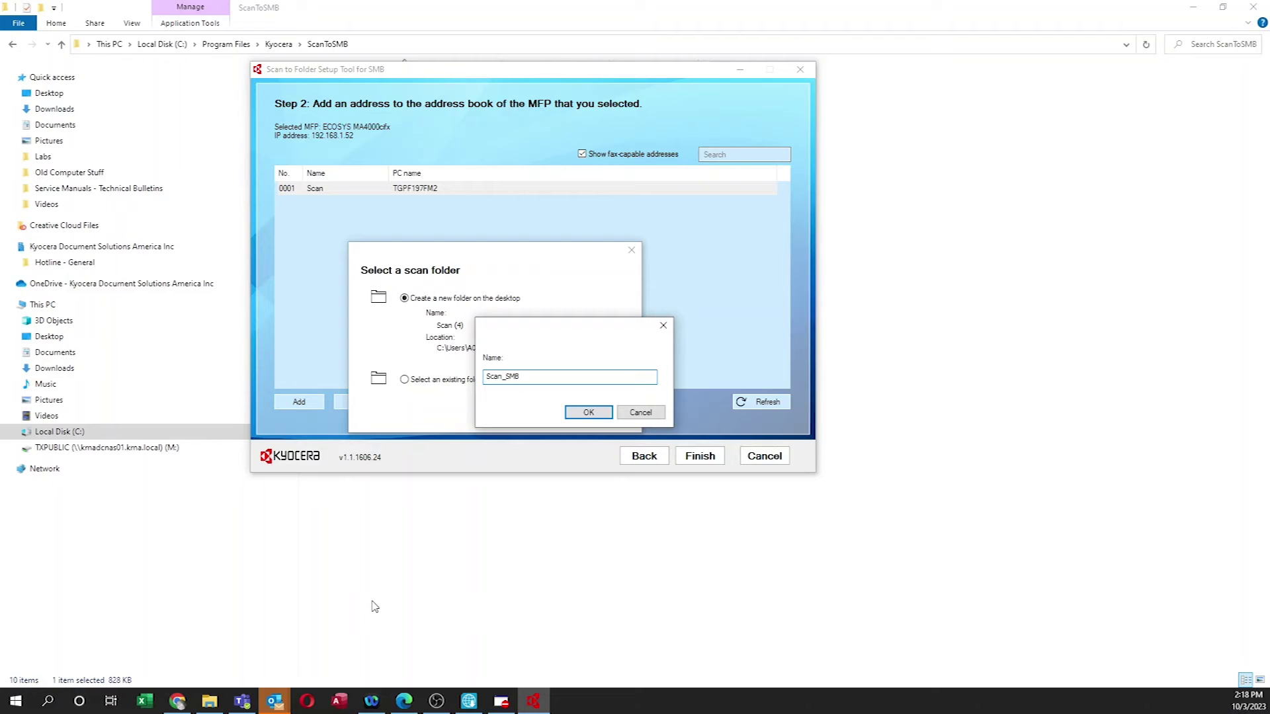
{"action": "left_click", "coordinate": [589, 412]}
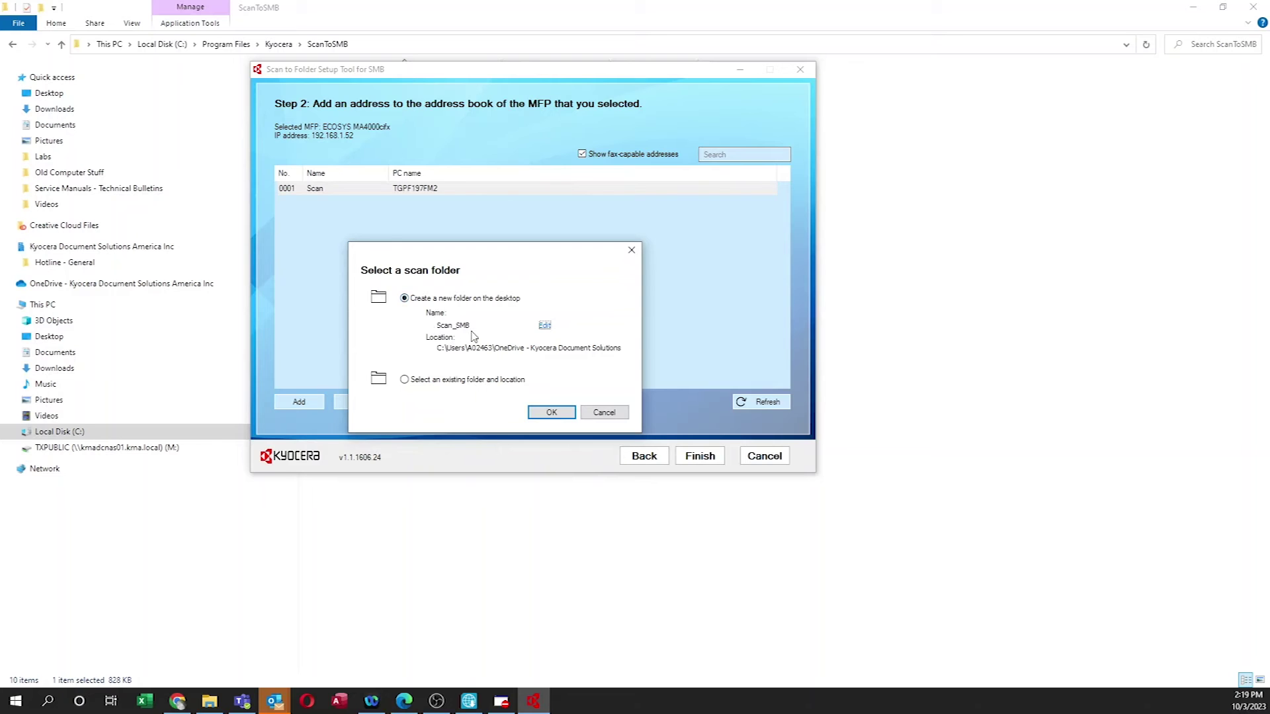
{"action": "left_click", "coordinate": [553, 412]}
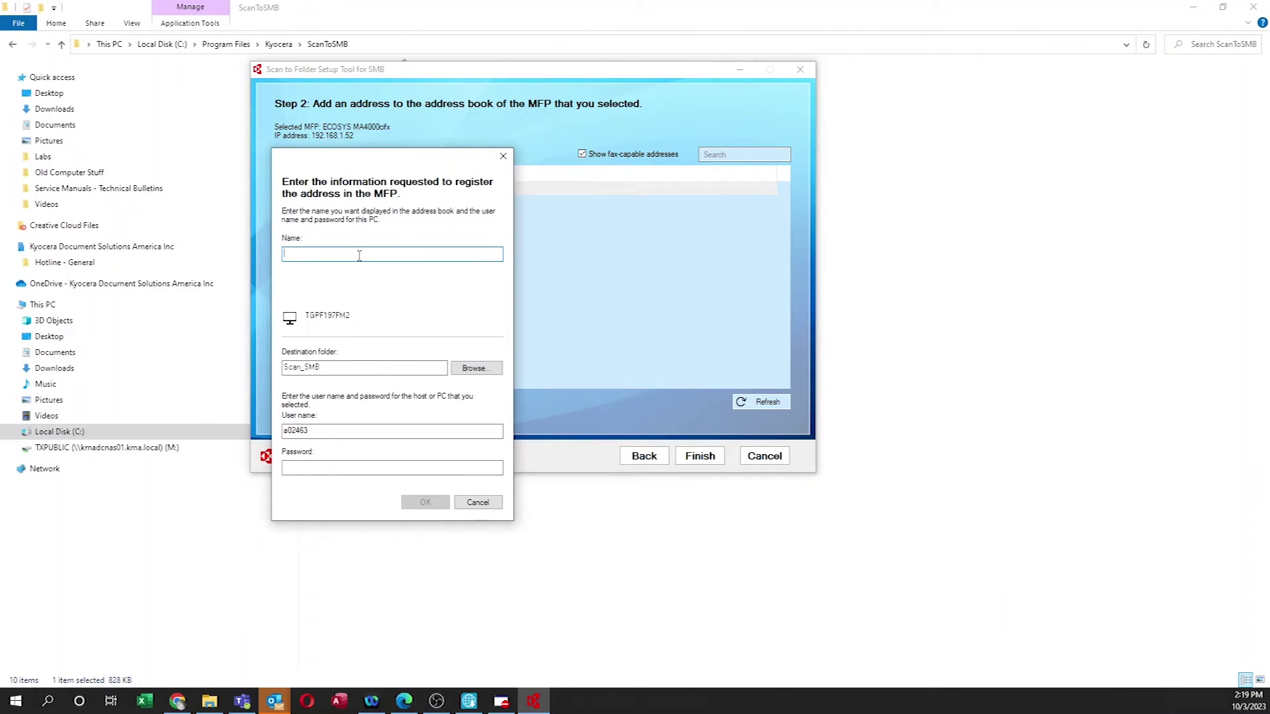
Name the address 'Scans to SMB', enter the PC password, and register it.
{"action": "type", "text": "Scans to SMB"}
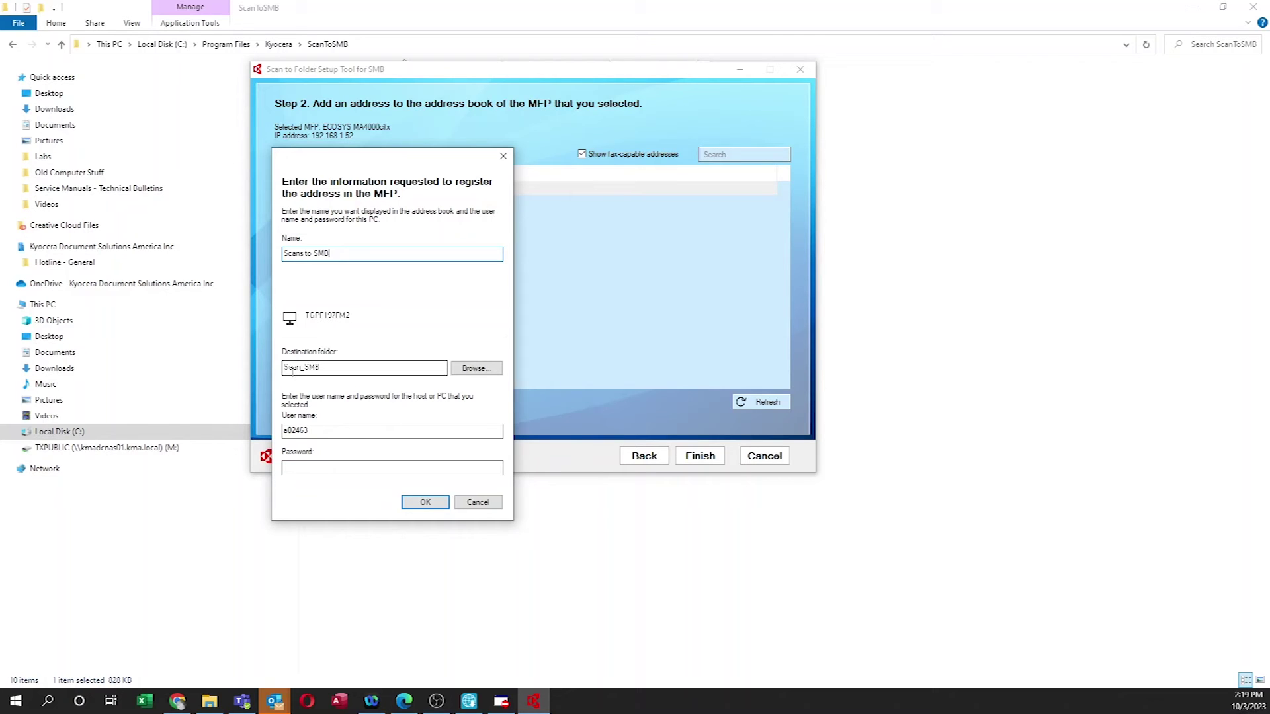
{"action": "key", "text": "Tab"}
{"action": "key", "text": "Tab"}
{"action": "key", "text": "Tab"}
{"action": "key", "text": "Tab"}
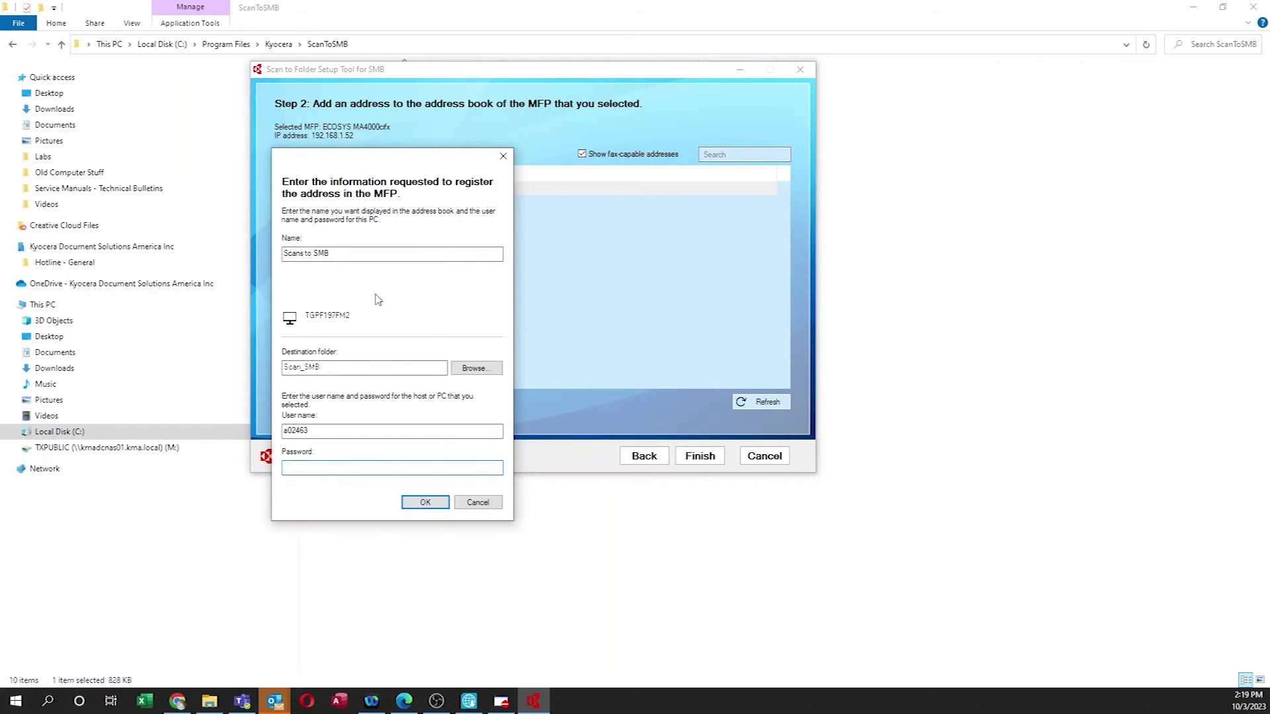
{"action": "type", "text": "******"}
{"action": "left_click", "coordinate": [425, 504]}
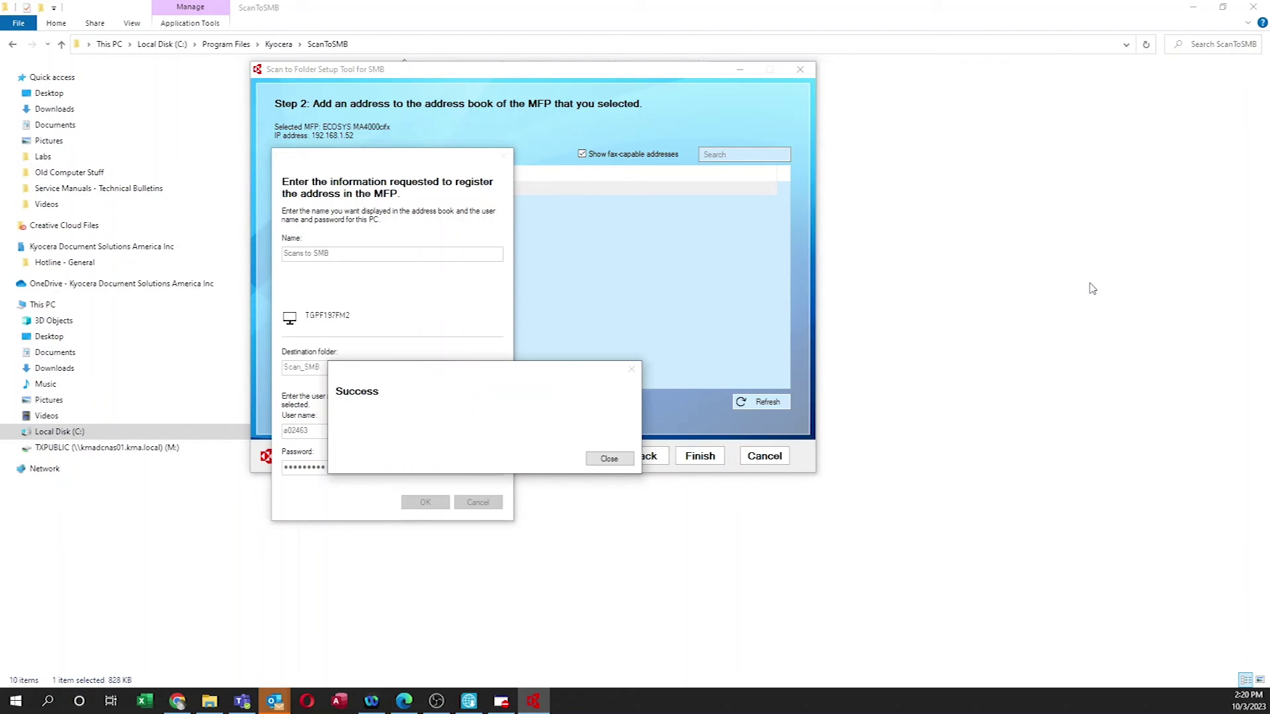
{"action": "left_click", "coordinate": [608, 460]}
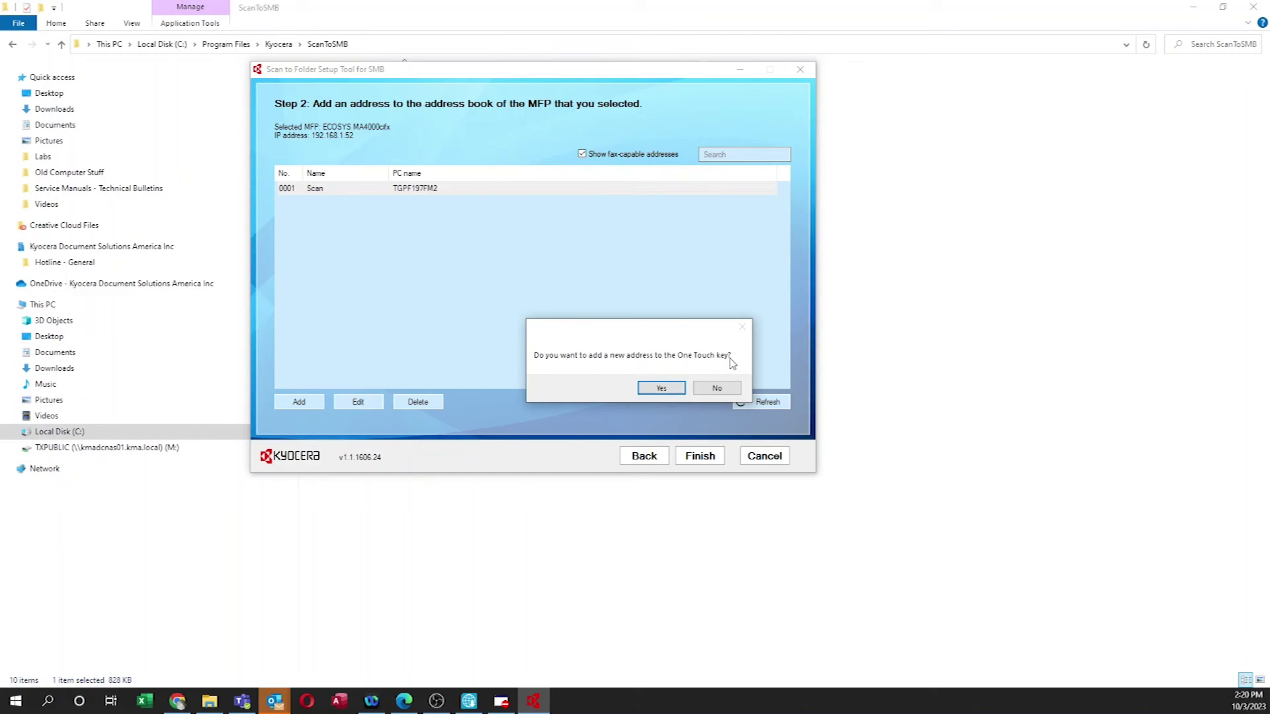
Assign the Scans to SMB address to the empty One Touch key 0002.
{"action": "left_click", "coordinate": [661, 388]}
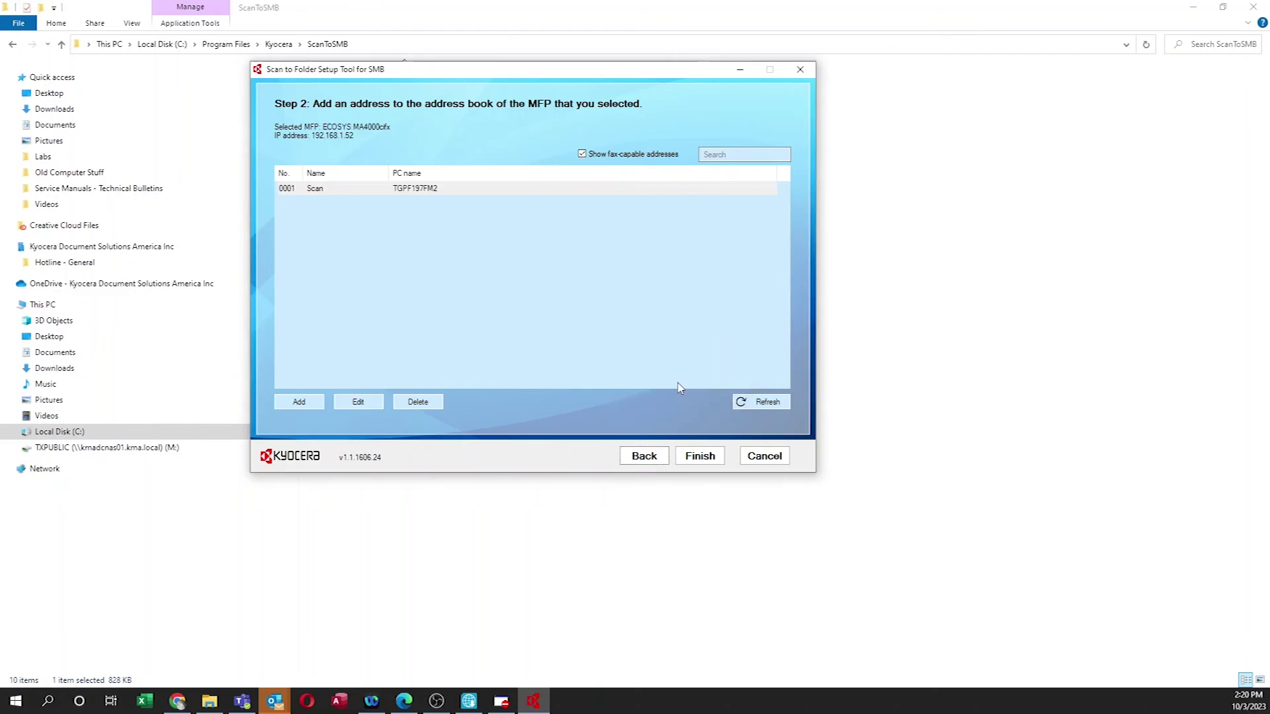
{"action": "left_click", "coordinate": [308, 204]}
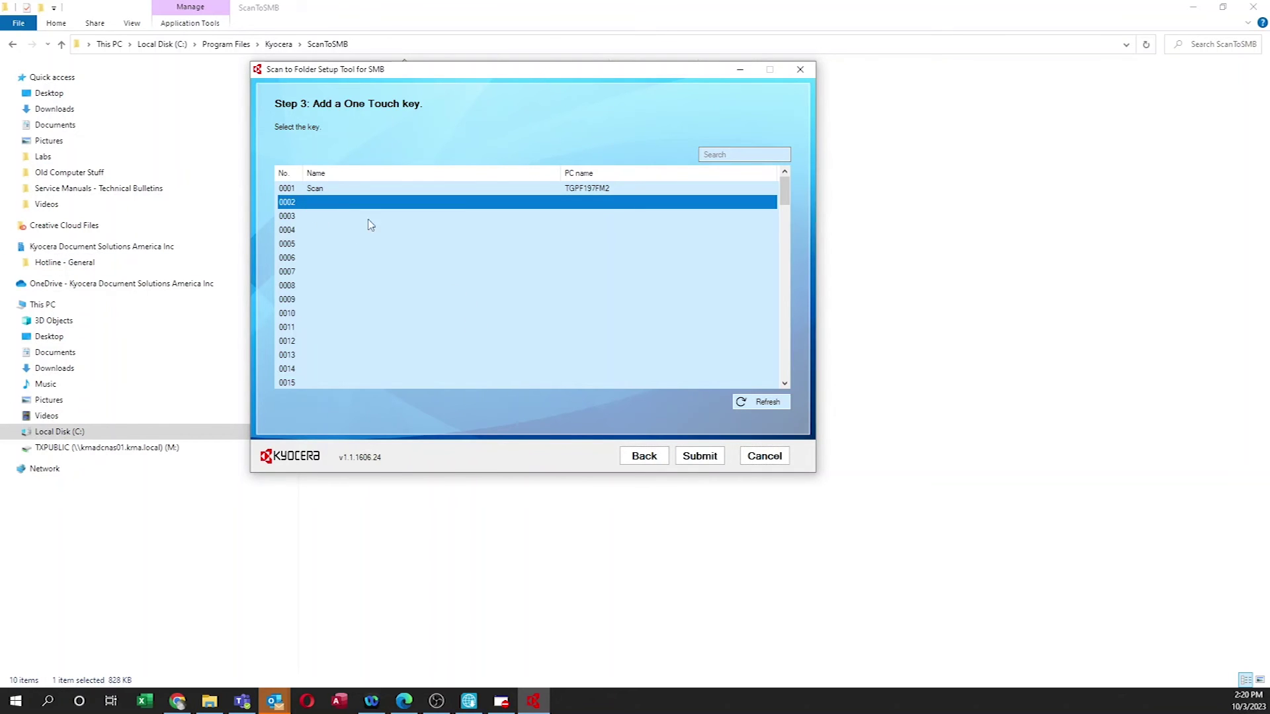
{"action": "left_click", "coordinate": [705, 458]}
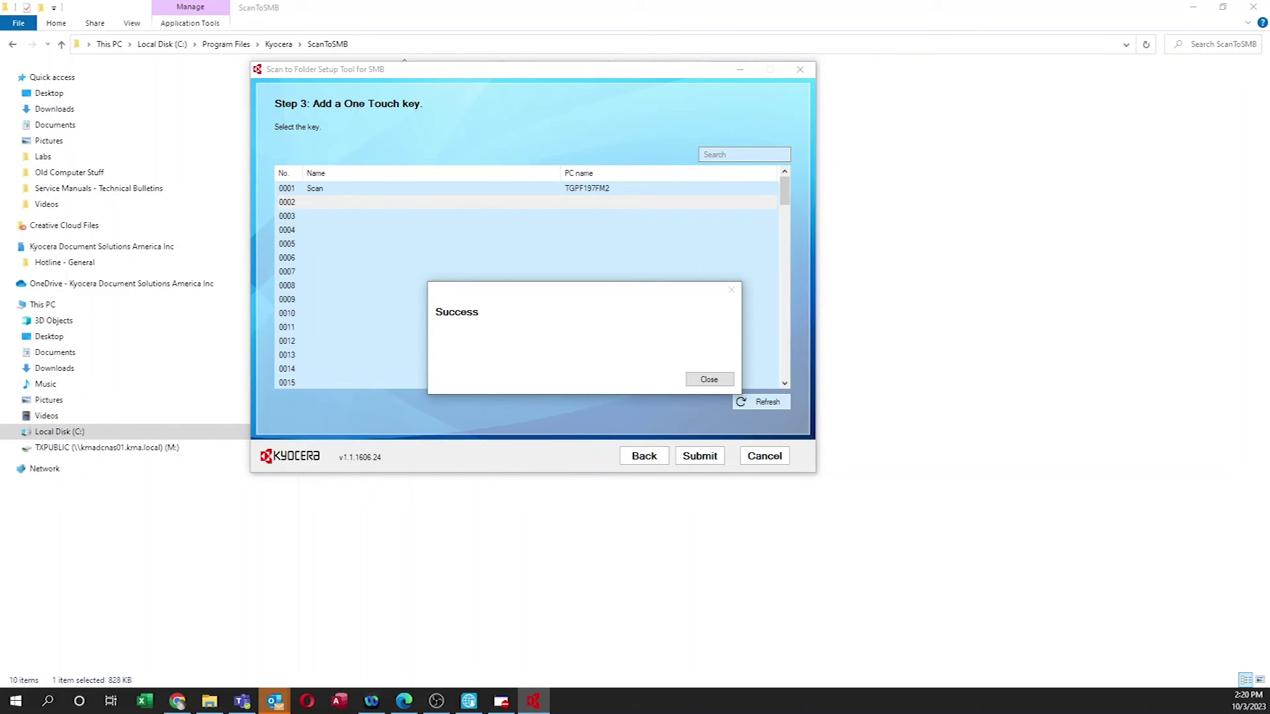
{"action": "left_click", "coordinate": [707, 380]}
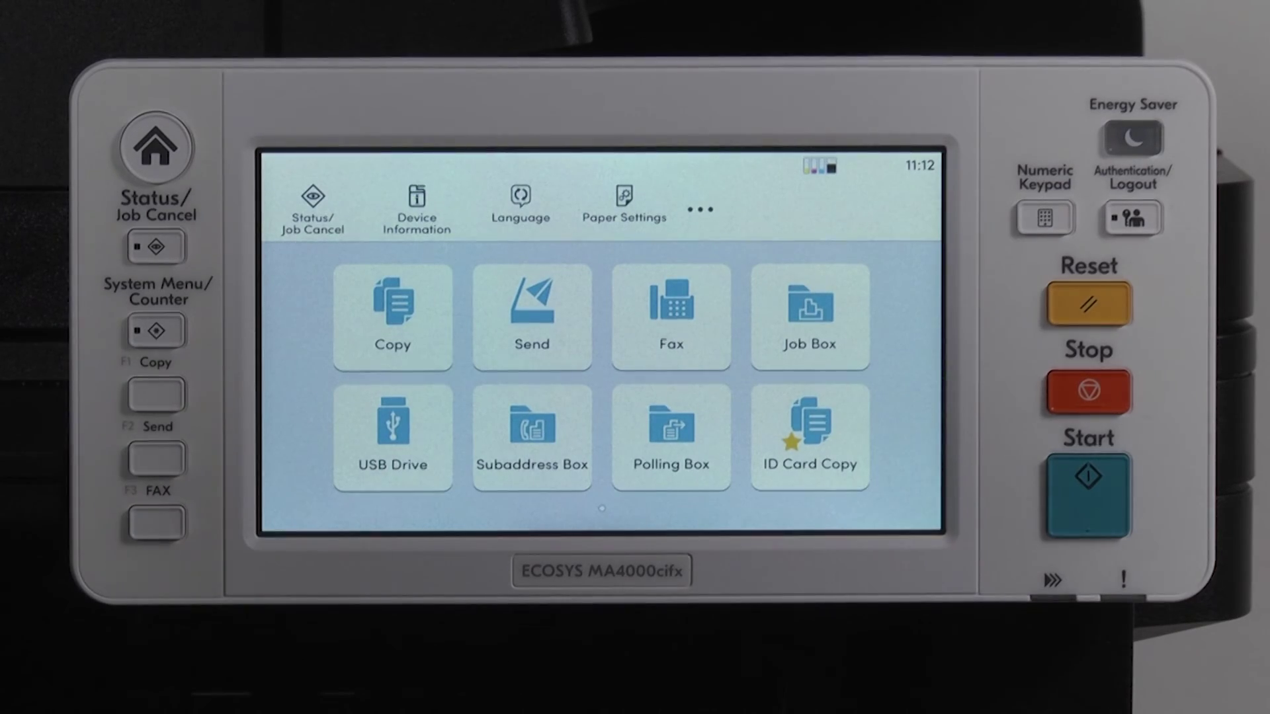
Send a scan to One-Touch Key 002 'Scans to SMB' and start scanning.
{"action": "left_click", "coordinate": [533, 316]}
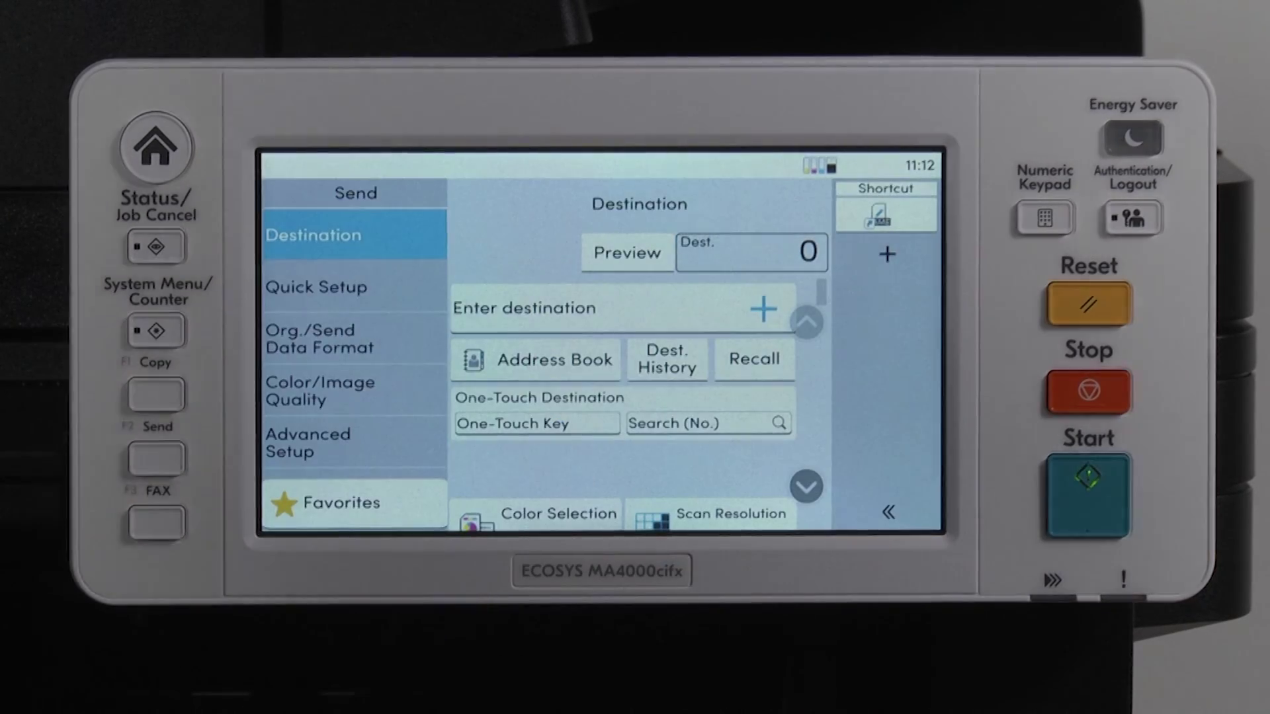
{"action": "left_click", "coordinate": [529, 423]}
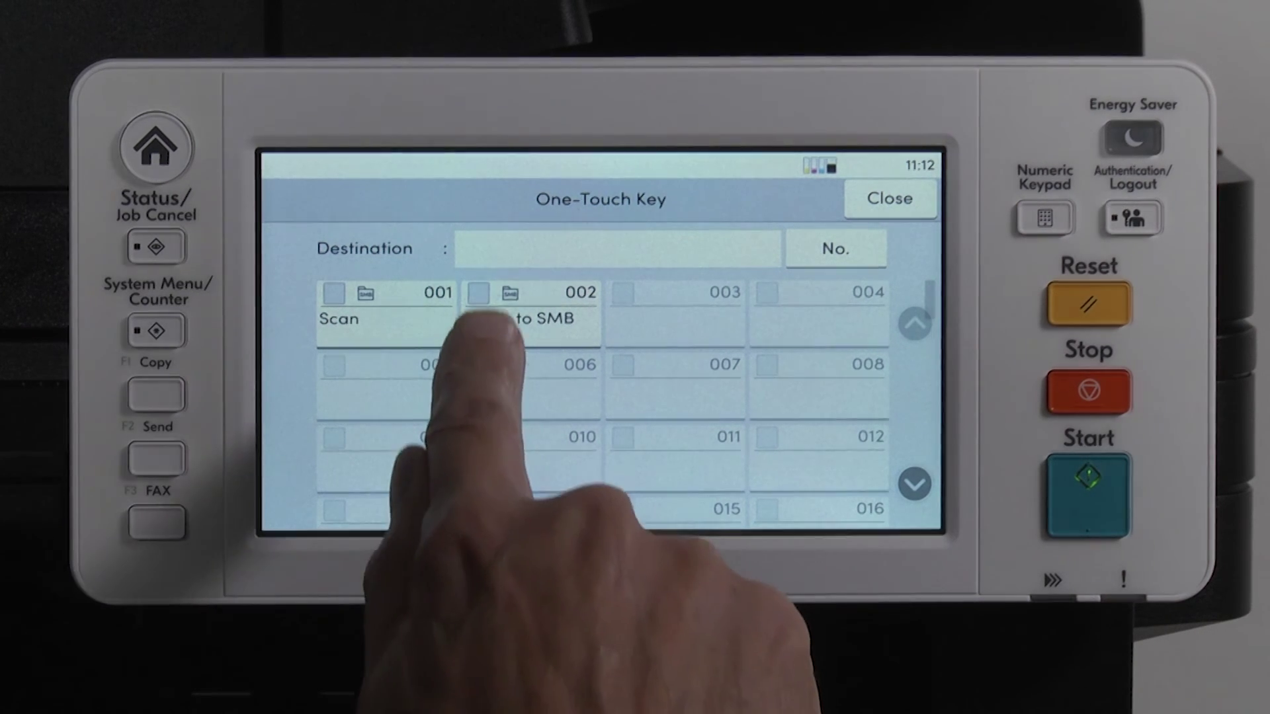
{"action": "left_click", "coordinate": [522, 310]}
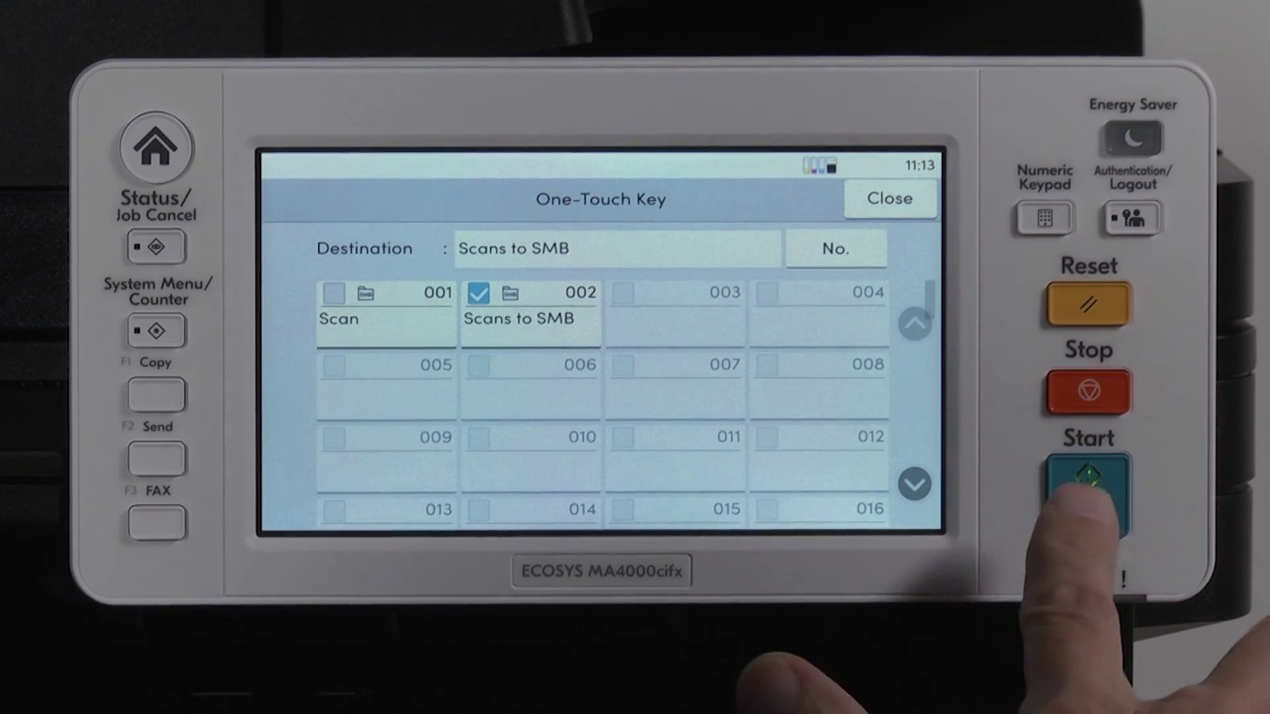
{"action": "left_click", "coordinate": [1088, 486]}
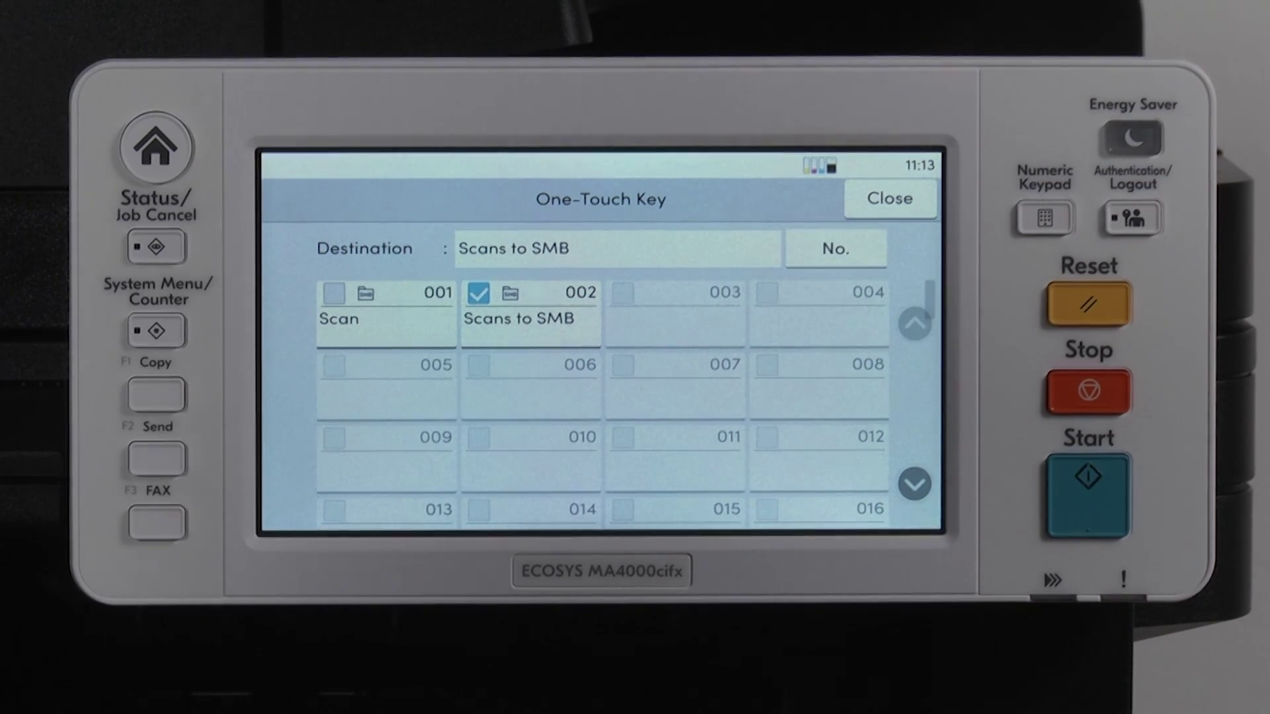